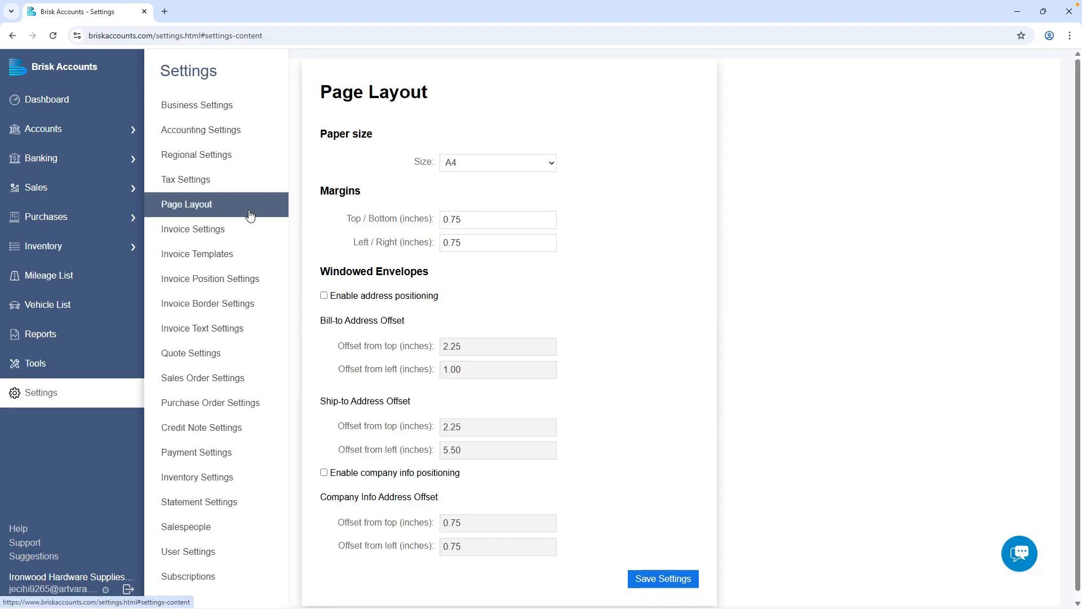
Step: Review the Invoice Settings options and browse the available invoice templates
left_click(251, 231)
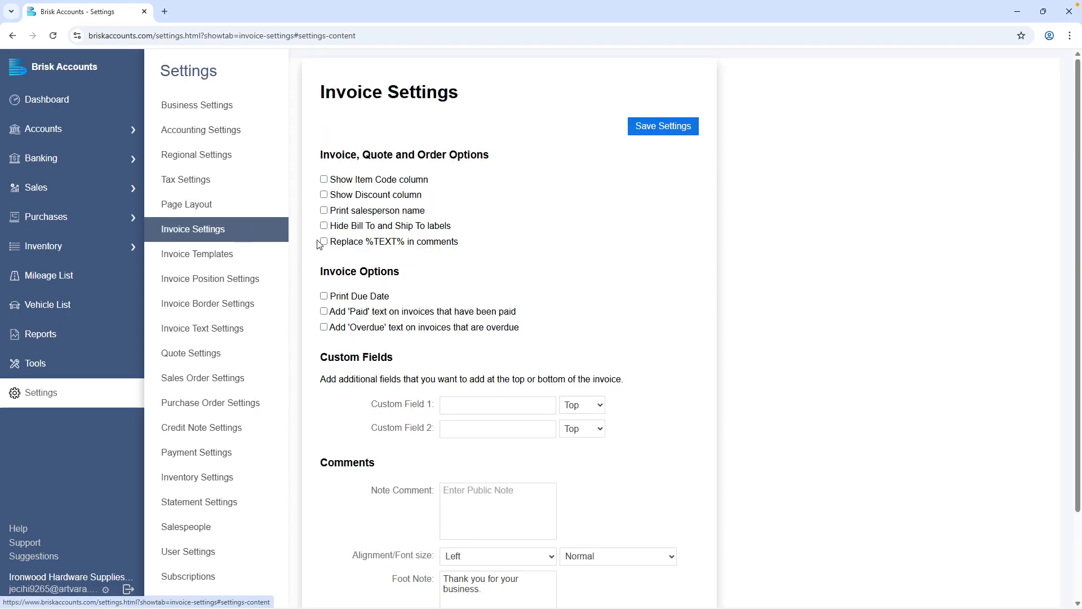
scroll(318, 245, "down", 2)
scroll(318, 246, "up", 2)
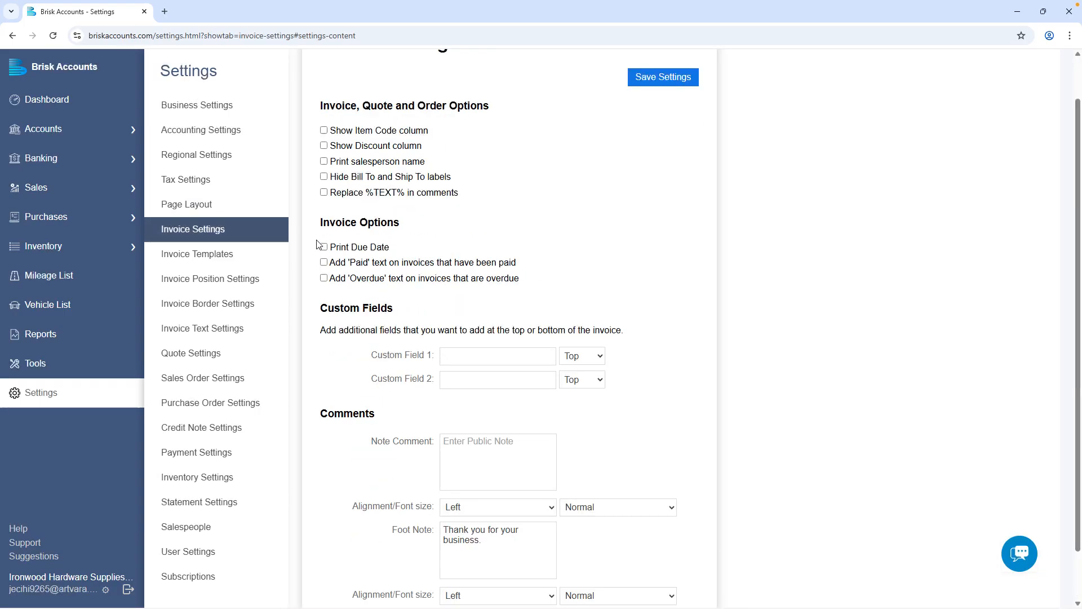
left_click(252, 257)
scroll(335, 248, "down", 8)
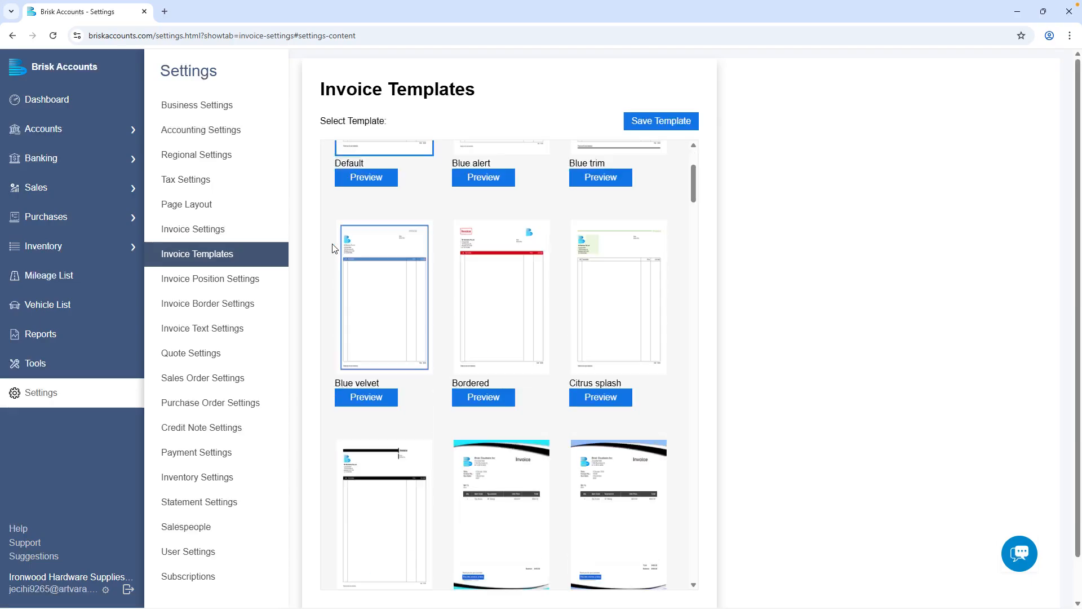
scroll(335, 248, "up", 8)
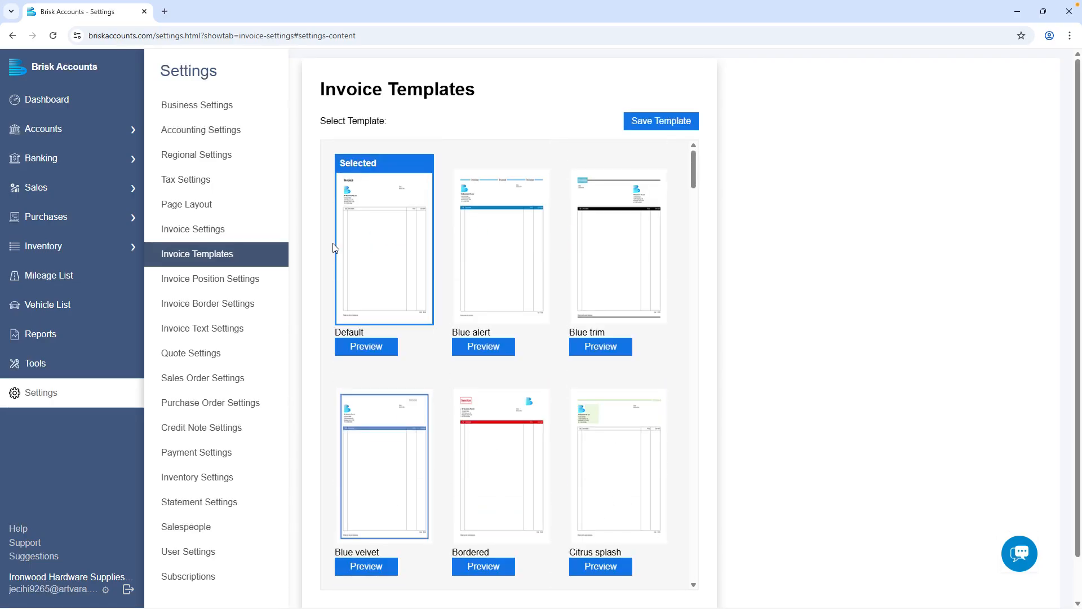
Step: Review the invoice header block positions and the borders, accents and colors in the Invoice Border Settings
left_click(263, 282)
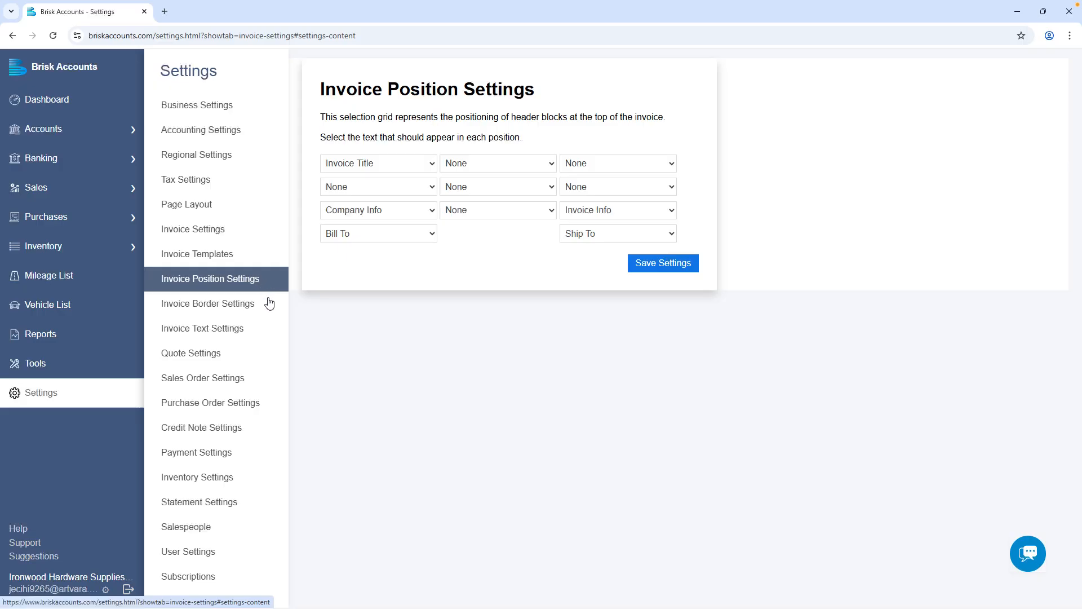
left_click(269, 305)
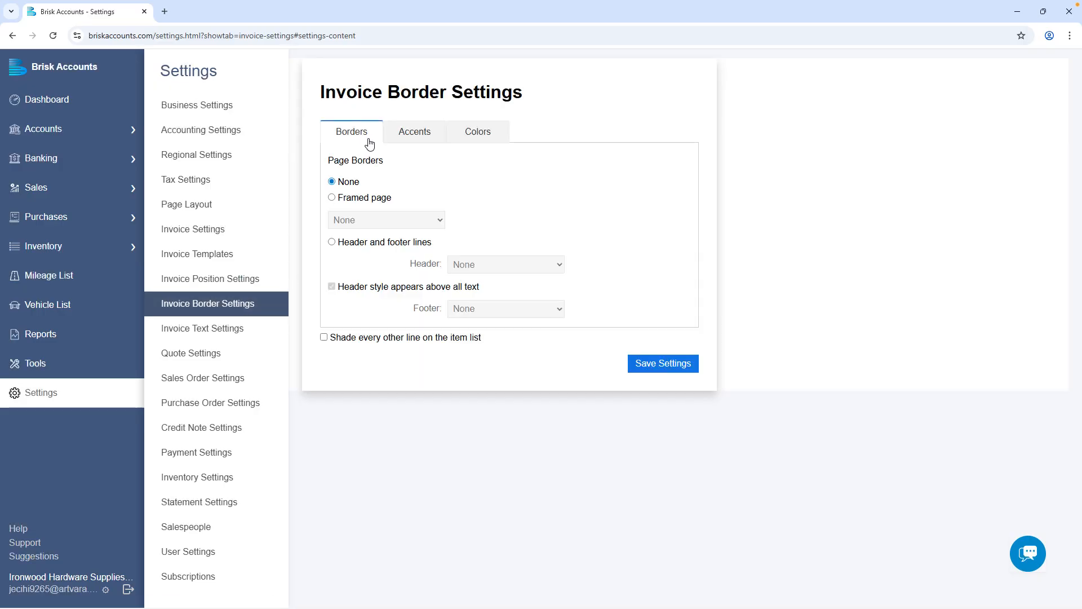
left_click(420, 137)
left_click(493, 139)
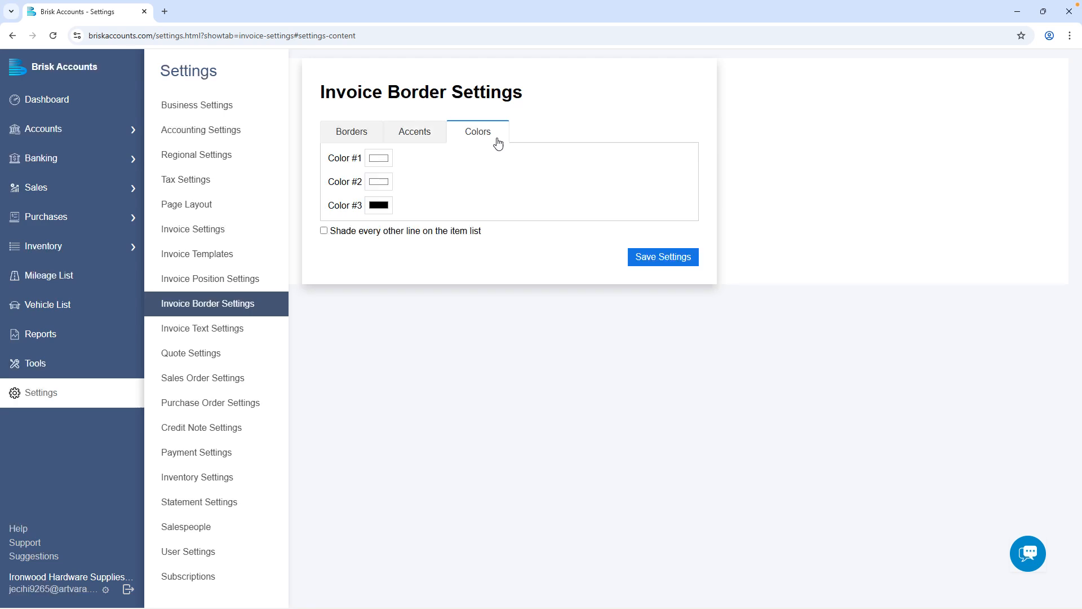
left_click(390, 232)
left_click(391, 232)
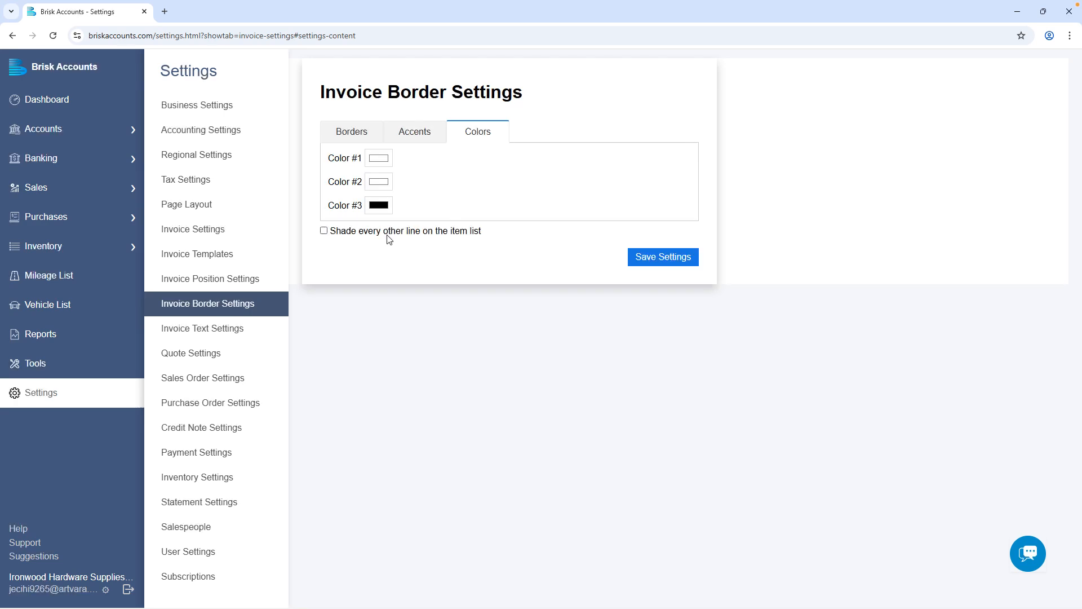
Step: Review the invoice text titles and inspect the text attributes of the Invoice Title section
left_click(264, 333)
scroll(346, 279, "down", 3)
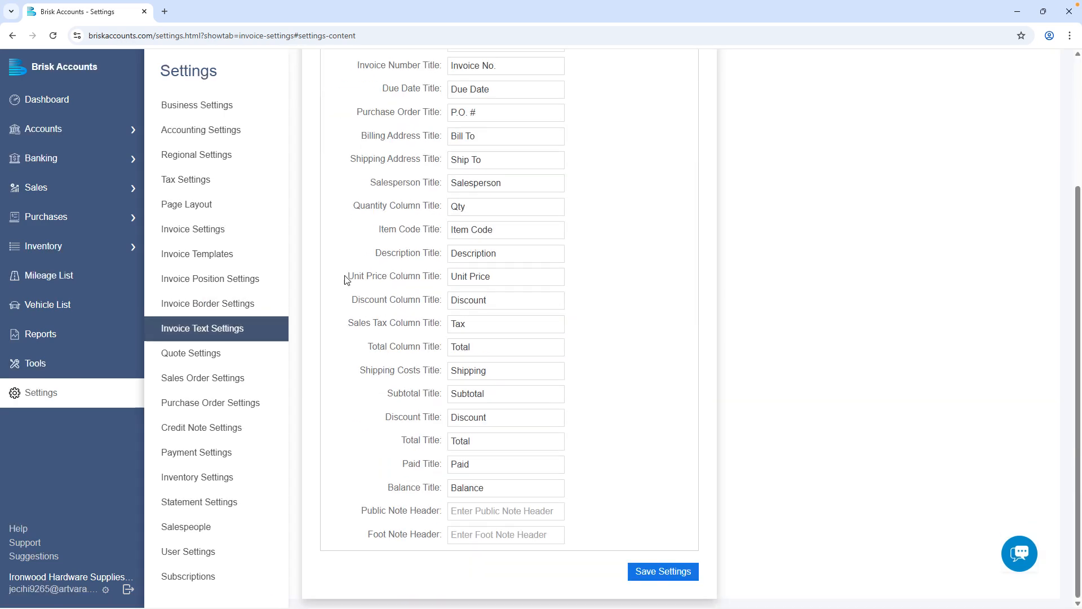
scroll(347, 280, "up", 3)
left_click(441, 145)
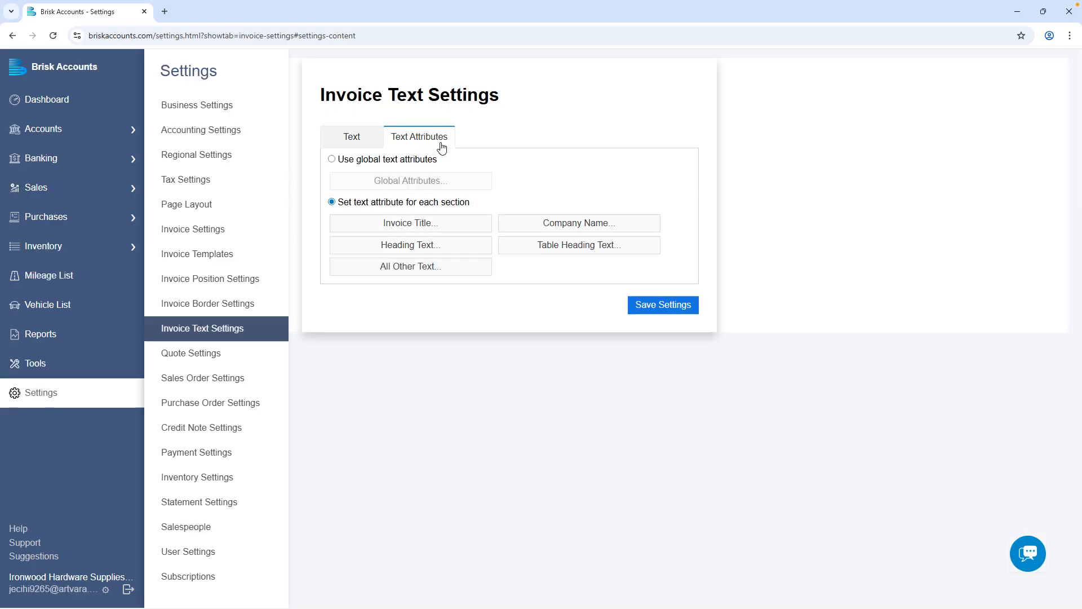
left_click(468, 224)
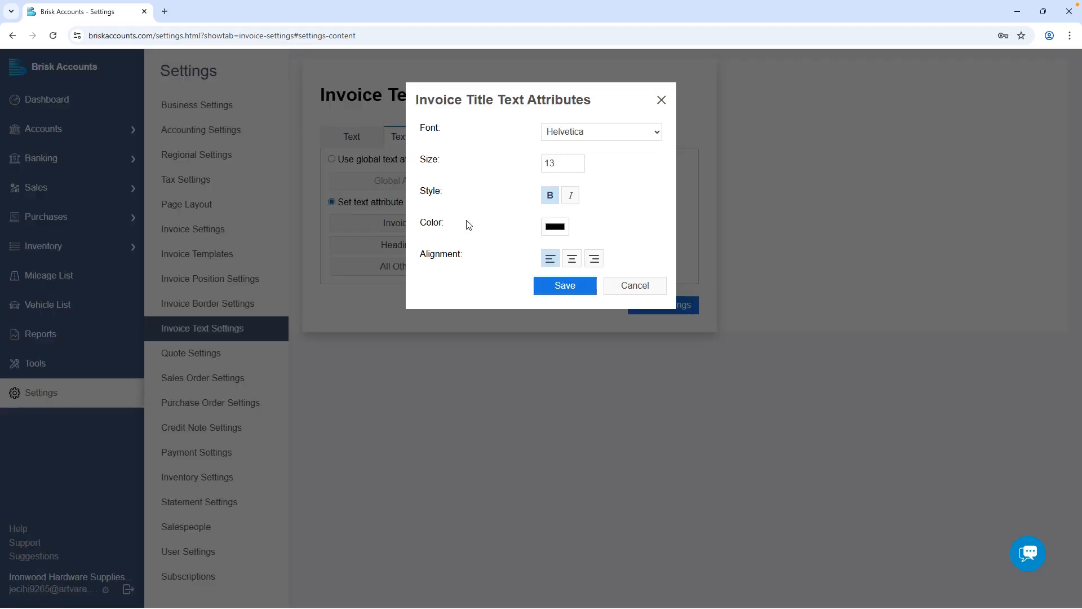
left_click(662, 101)
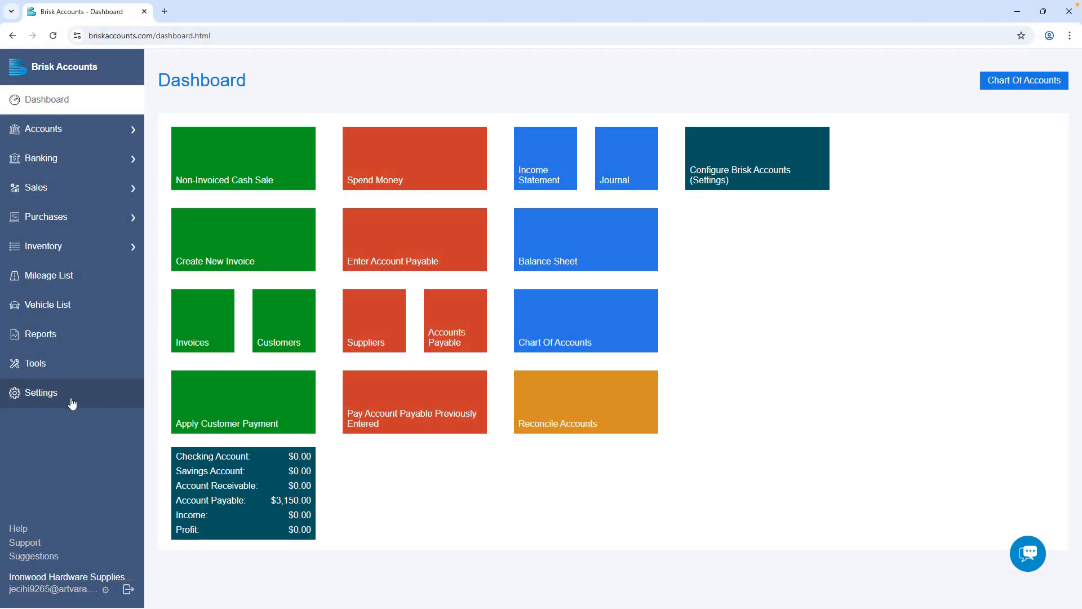
Step: In the Page Layout settings, keep the A4 paper size and set the top/bottom and left/right margins to 1 inch
left_click(72, 401)
left_click(250, 211)
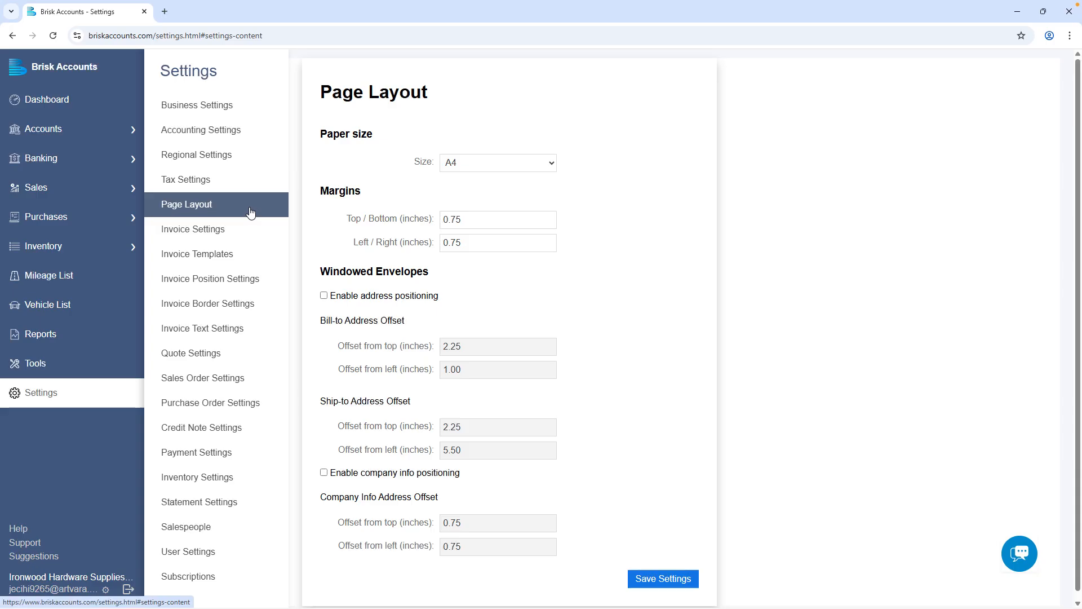
left_click(551, 169)
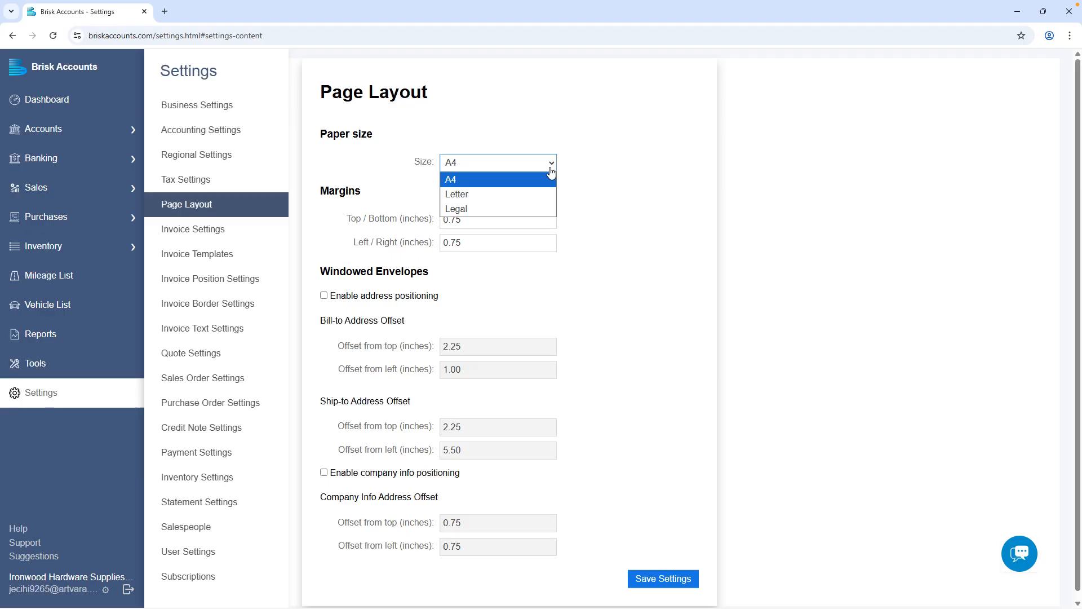
left_click(551, 172)
left_click(544, 220)
double_click(451, 220)
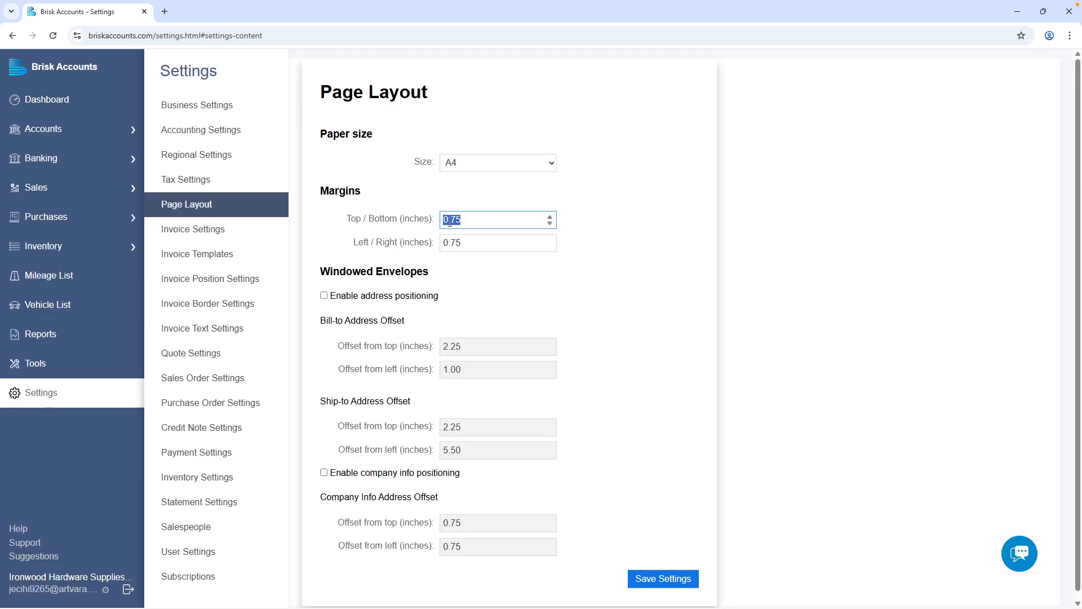
type("1")
key("Tab")
type("1")
left_click(476, 261)
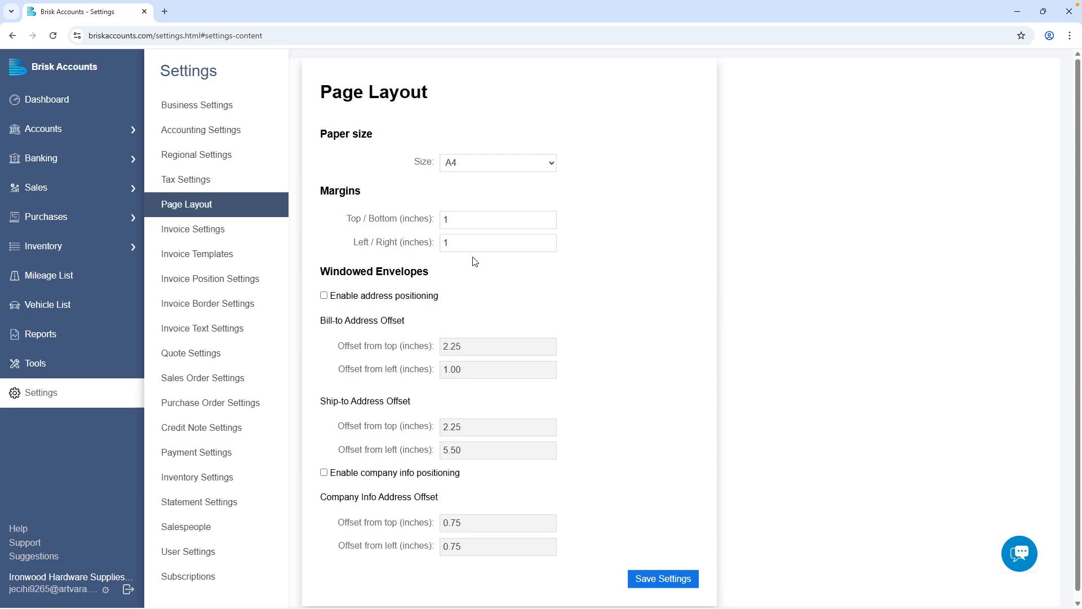
Step: Enable address positioning and company info positioning for windowed envelopes, and save the page layout settings
left_click(324, 296)
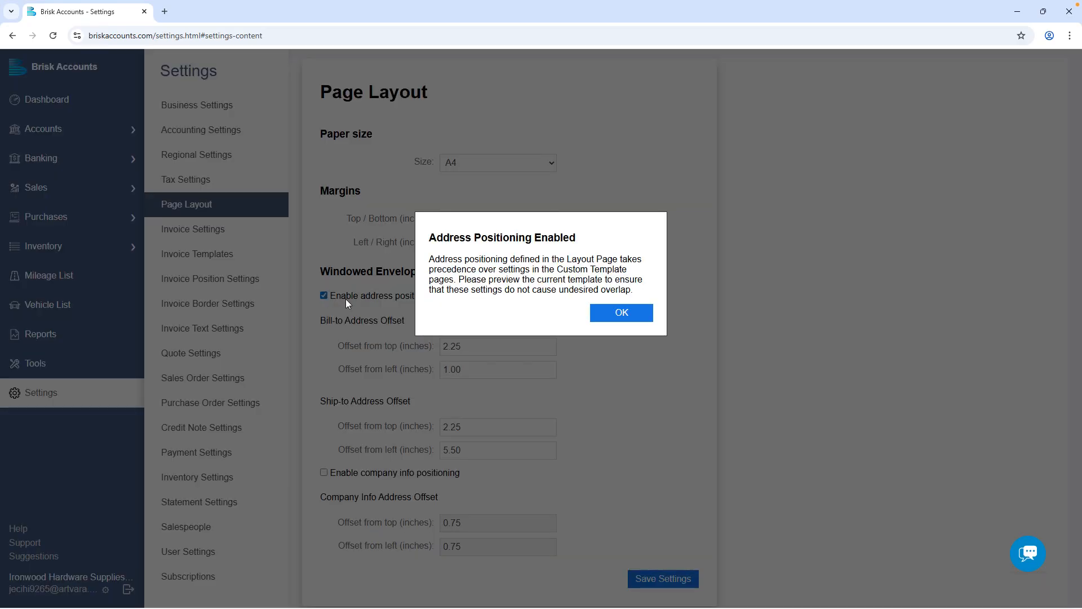
left_click(643, 320)
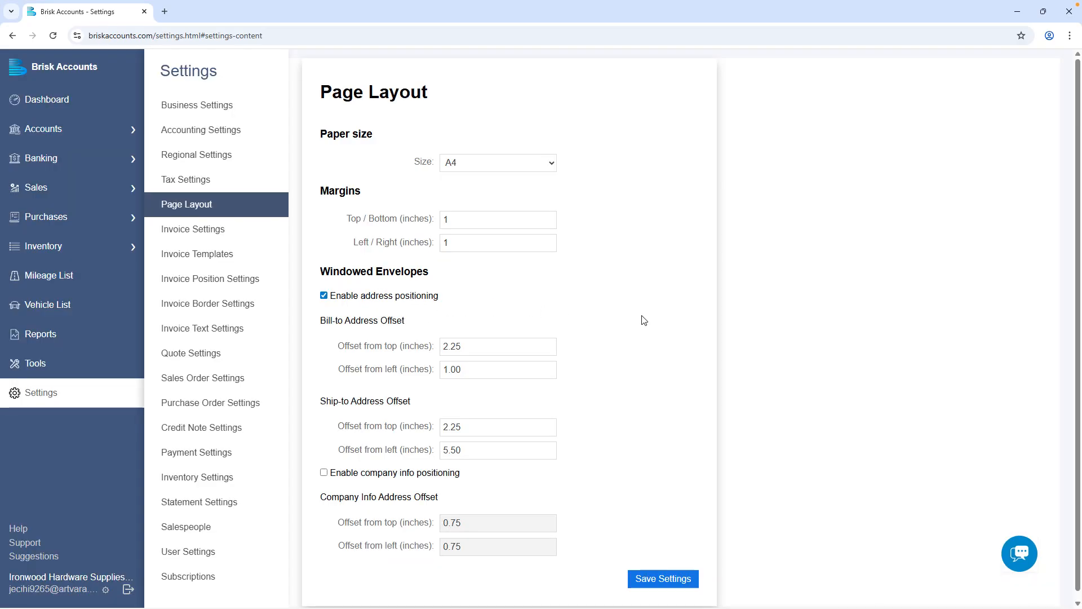
scroll(644, 319, "down", 1)
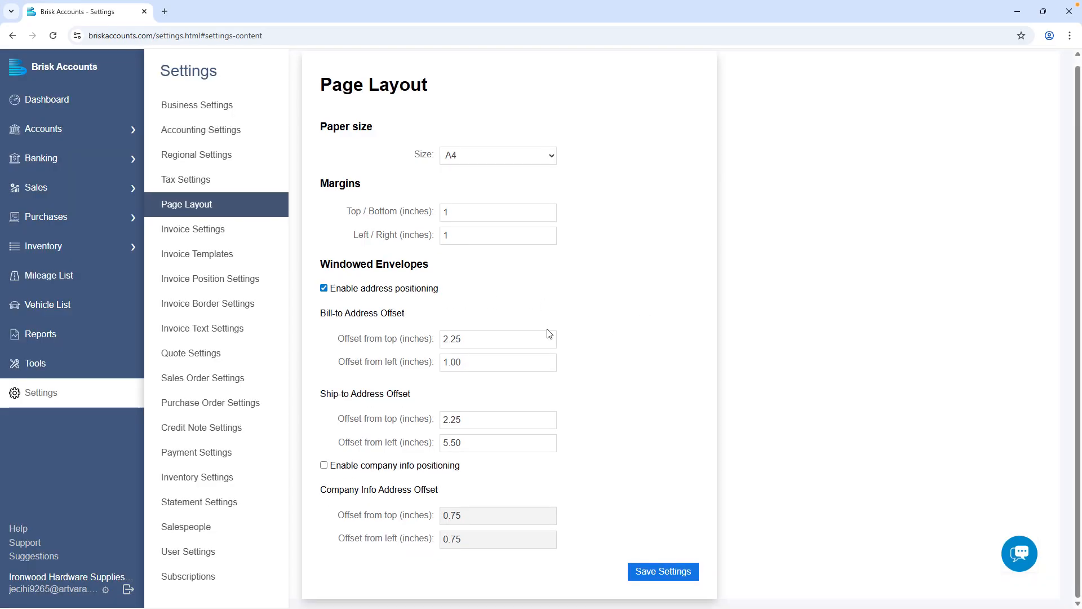
left_click(517, 338)
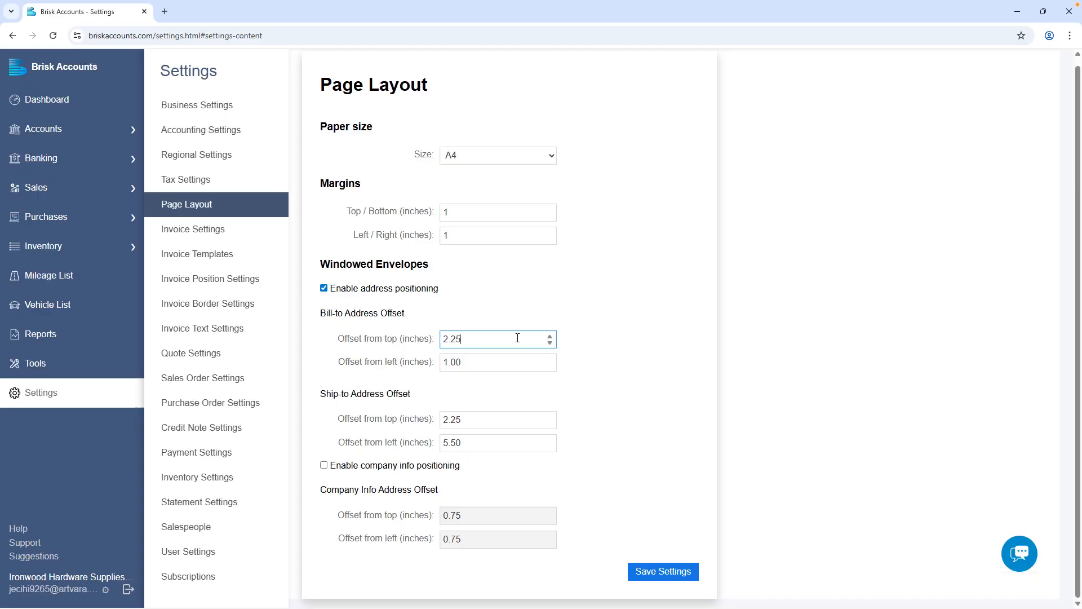
left_click(509, 420)
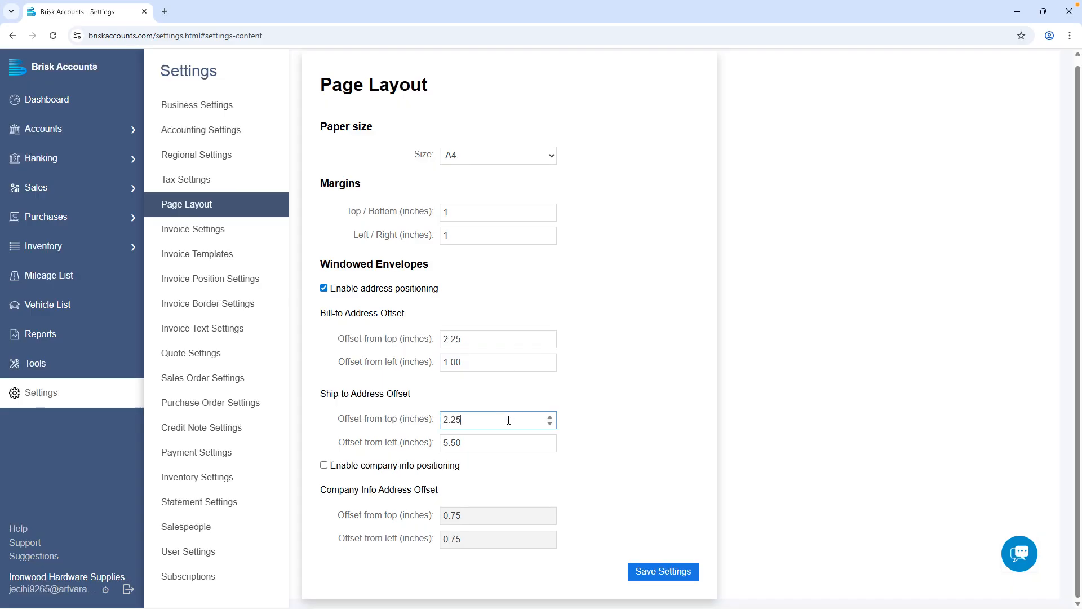
left_click(341, 466)
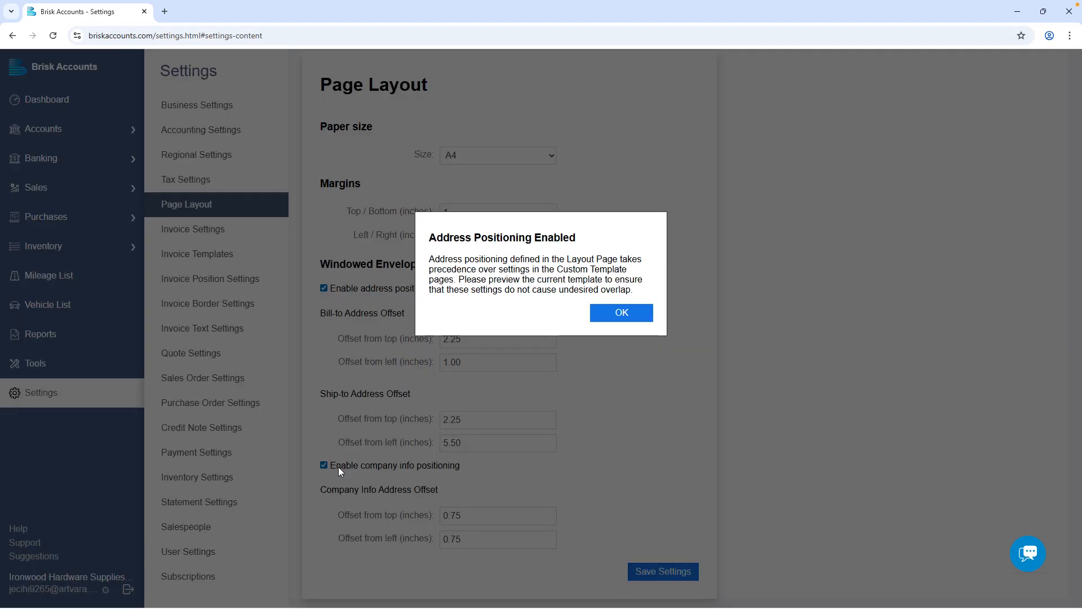
left_click(640, 317)
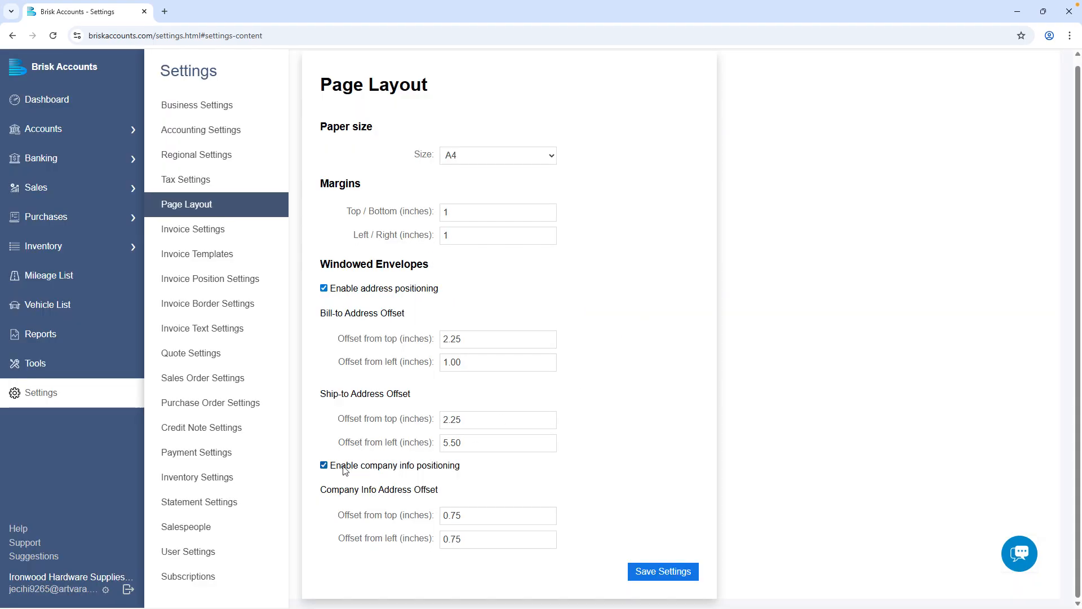
left_click(683, 578)
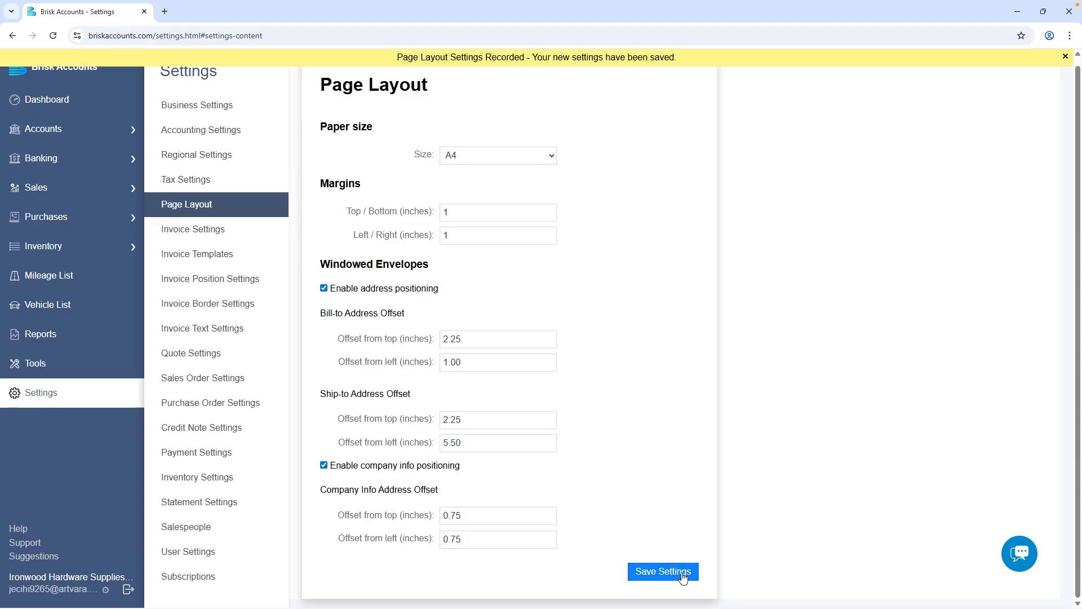
Step: In Invoice Settings, enable item code, discount, salesperson name, hidden Bill To/Ship To labels, due date, and 'Paid' and 'Overdue' text
left_click(254, 231)
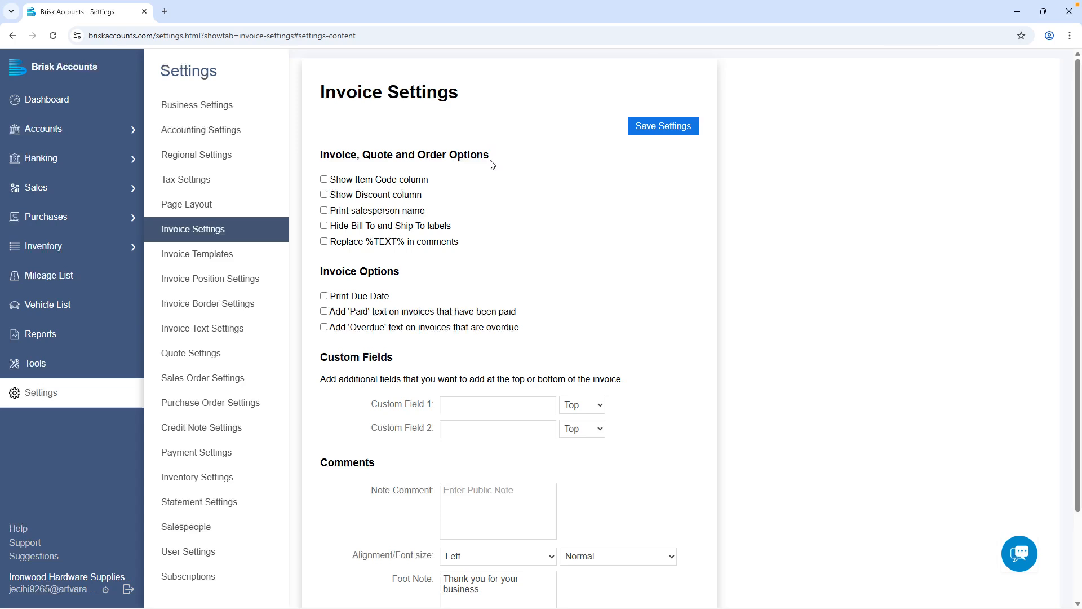
left_click(426, 180)
left_click(424, 197)
left_click(424, 215)
left_click(437, 230)
left_click(387, 299)
left_click(420, 314)
left_click(433, 330)
Step: Add custom field 1 "Delivery Date" and custom field 2 "Return Policy Notes", placing the second one at the bottom of the invoice
scroll(417, 293, "down", 2)
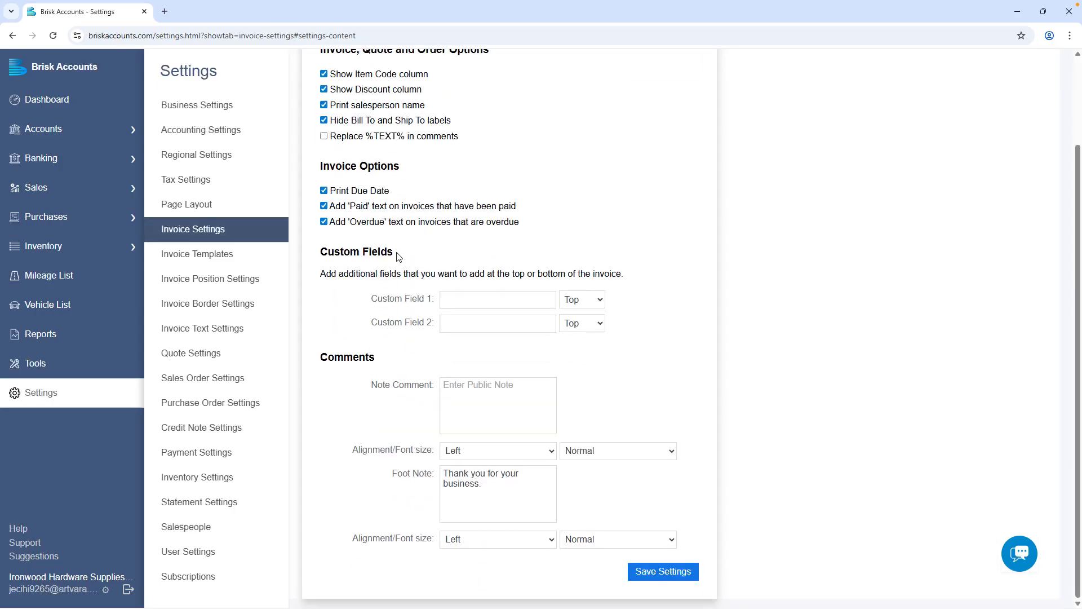
left_click(450, 299)
type("Delivery Date")
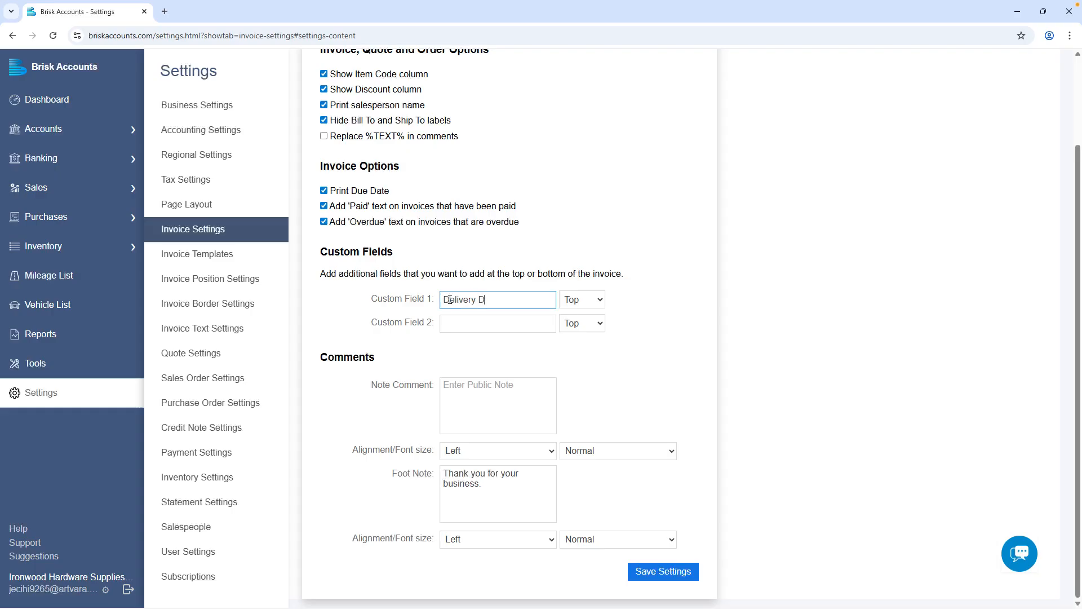
left_click(466, 318)
type("Return Policy Notes")
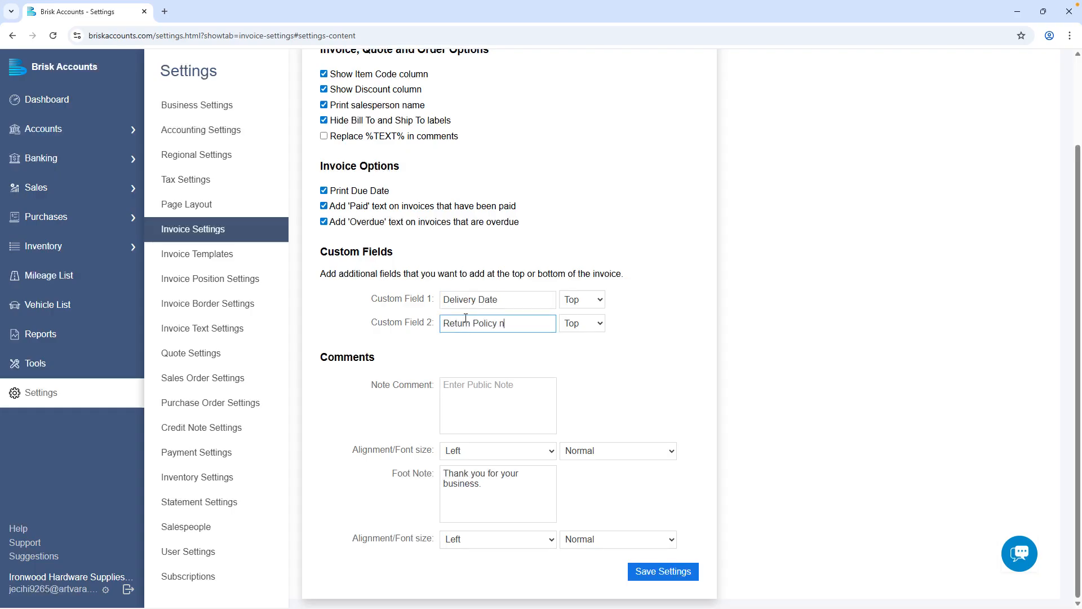
left_click(582, 323)
left_click(586, 354)
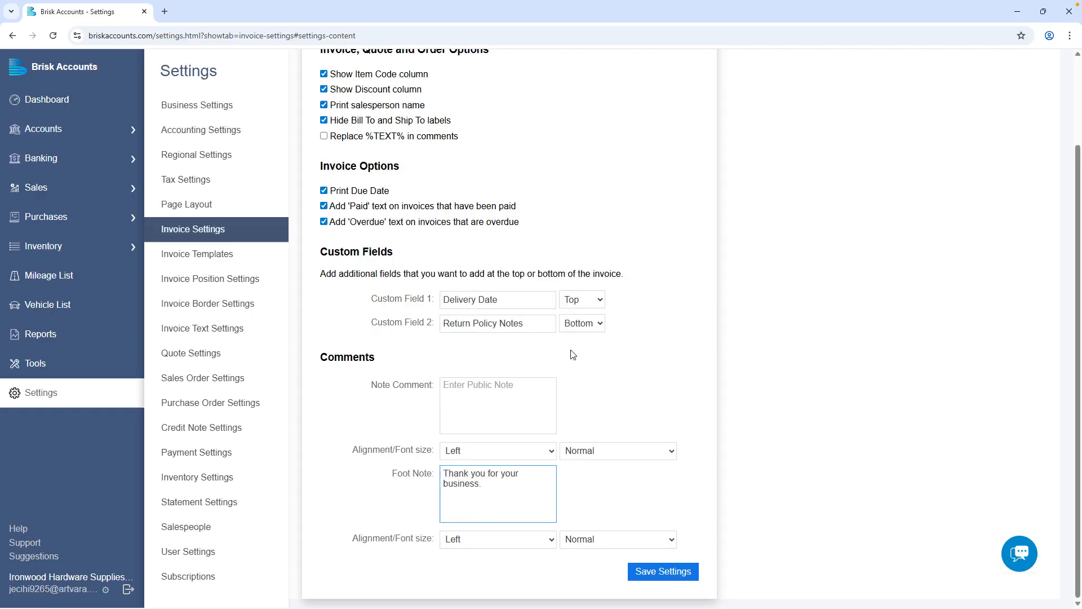
Step: Set the note comment's alignment to Right and its font size to Small
left_click(500, 409)
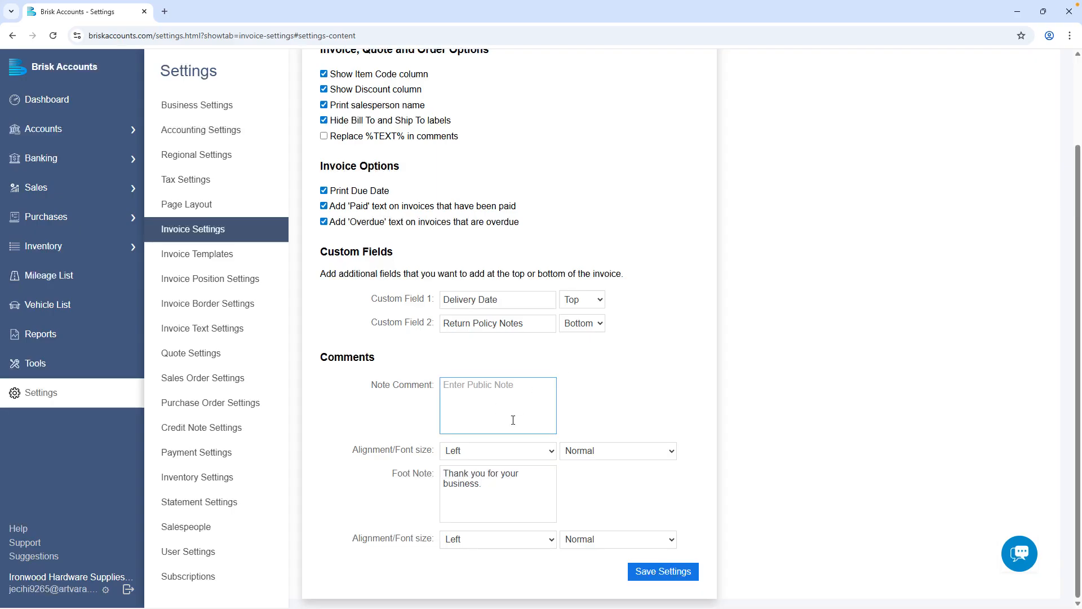
left_click(547, 454)
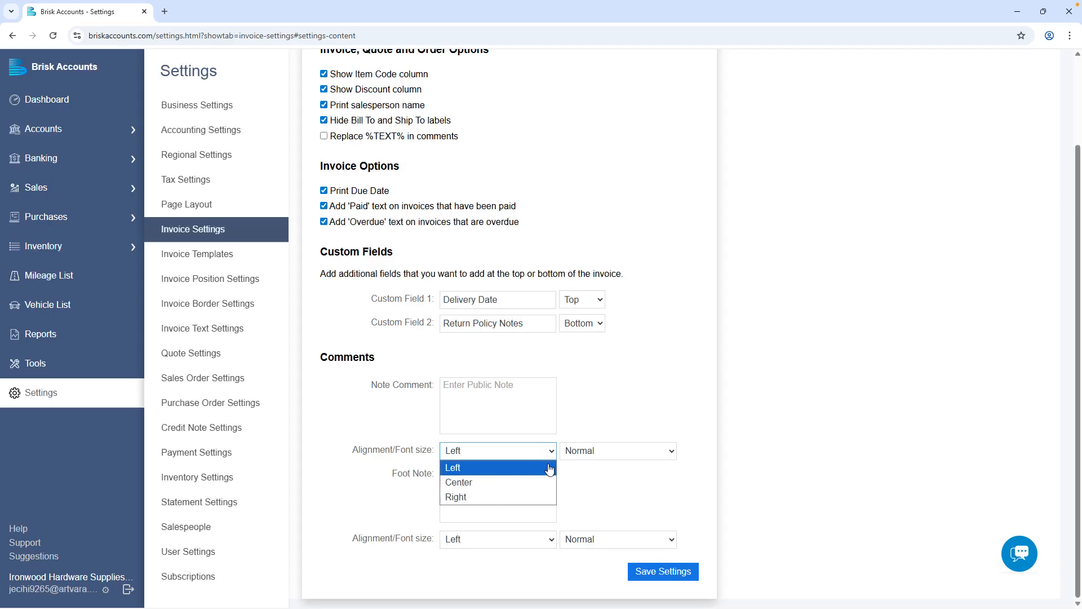
left_click(541, 496)
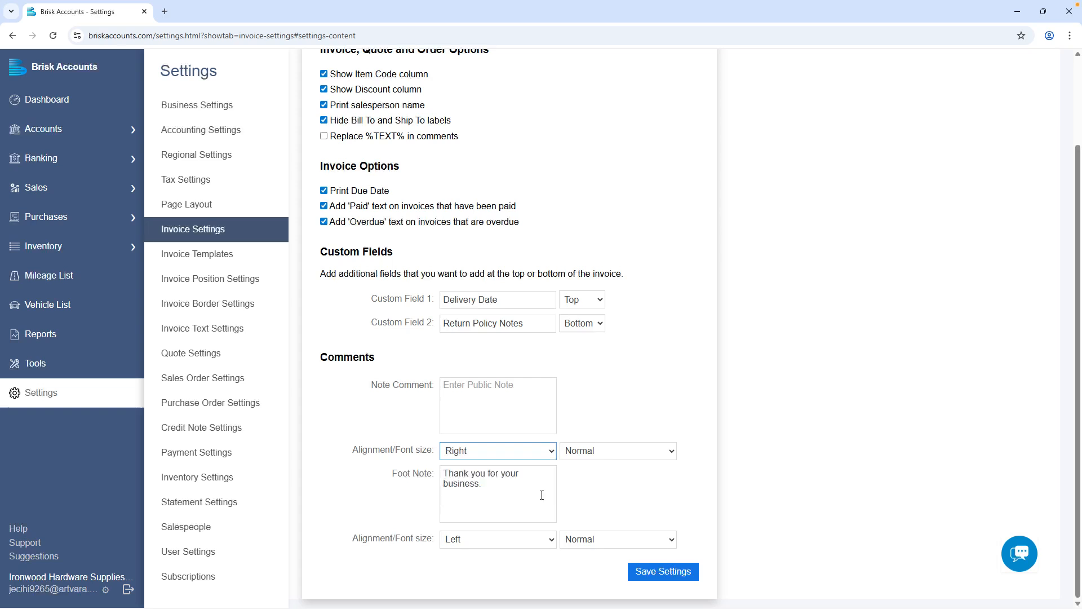
left_click(670, 457)
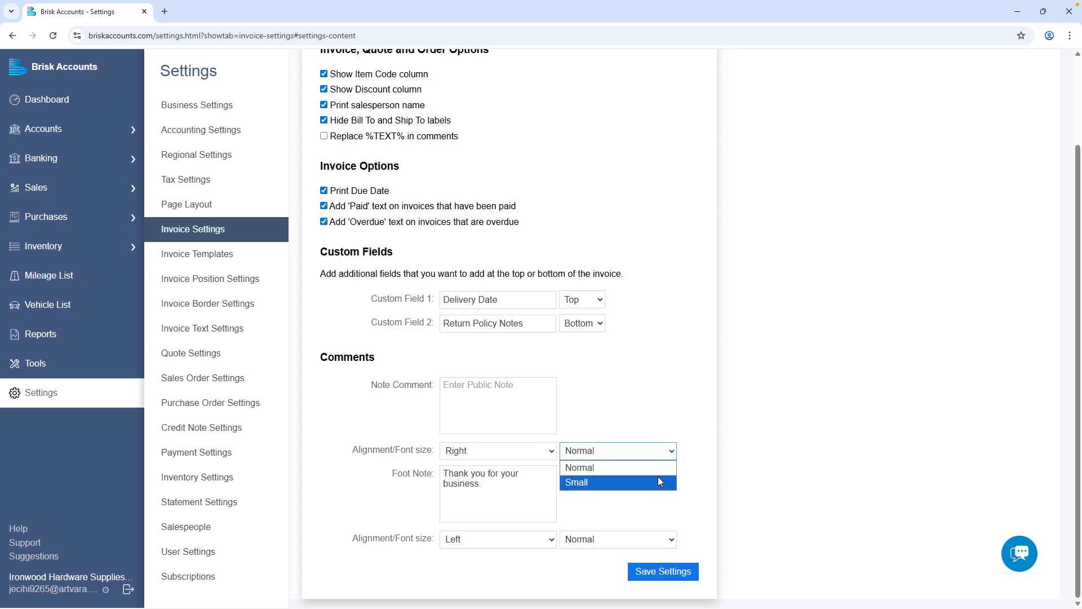
left_click(657, 480)
Step: Enter "Your account will reflect a charge of %AMT% for this purchase." as the note comment
left_click(517, 419)
type("Your")
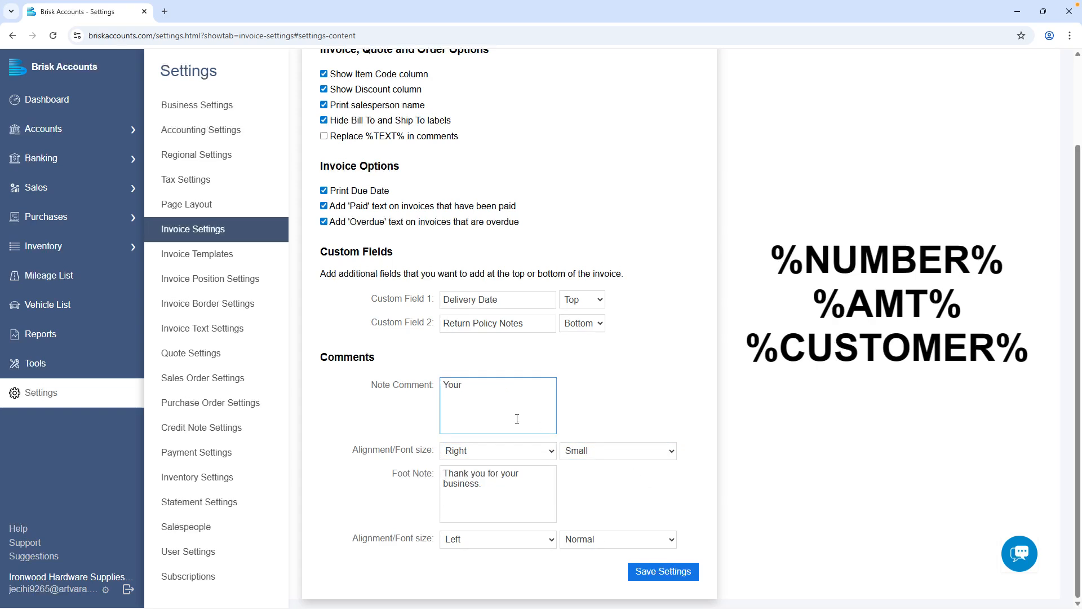
type(" account will reflect a charge of %AMT")
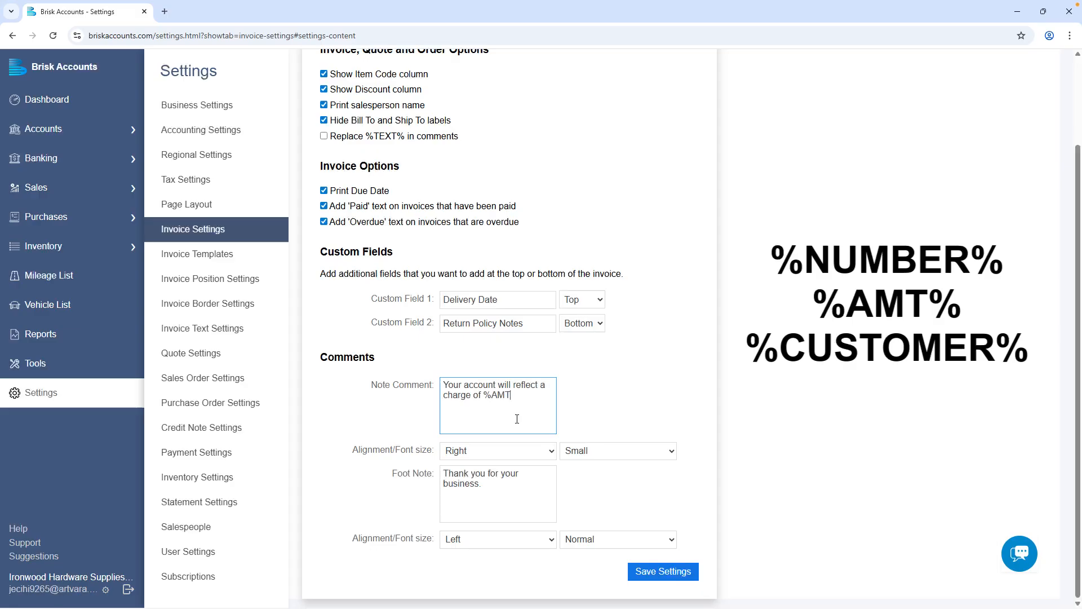
type("% for this purchase.")
Step: Reword the foot note as "Thank you, %CUSTOMER%, for your business. We value your continued partnership." and save with Replace %TEXT% in comments enabled
left_click_drag(496, 485, 486, 473)
type(", %CUSTOMER%,")
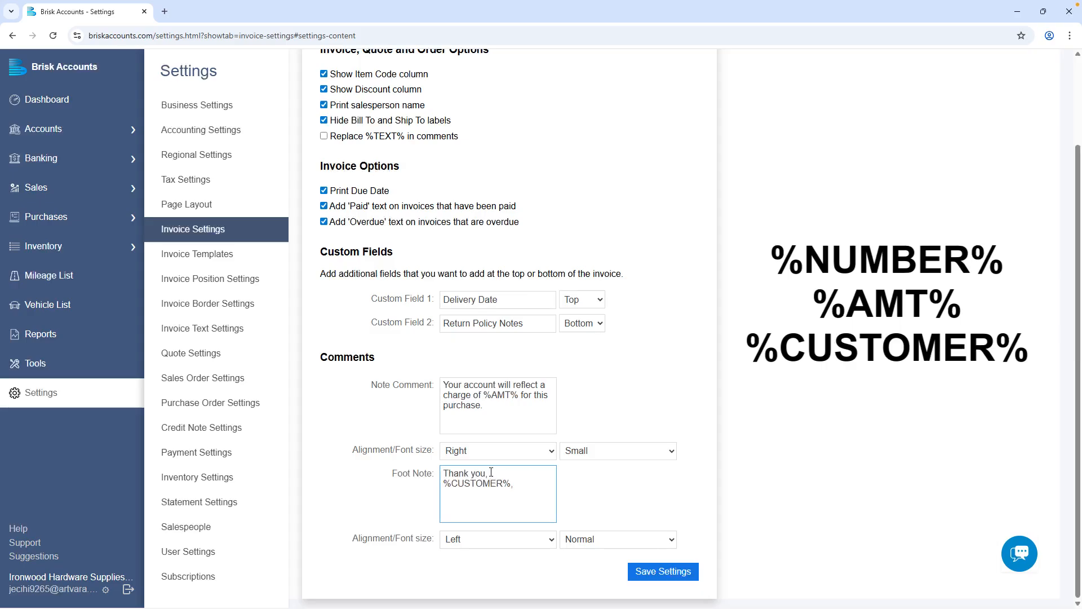
type(" for your business. We value your continued partnership.")
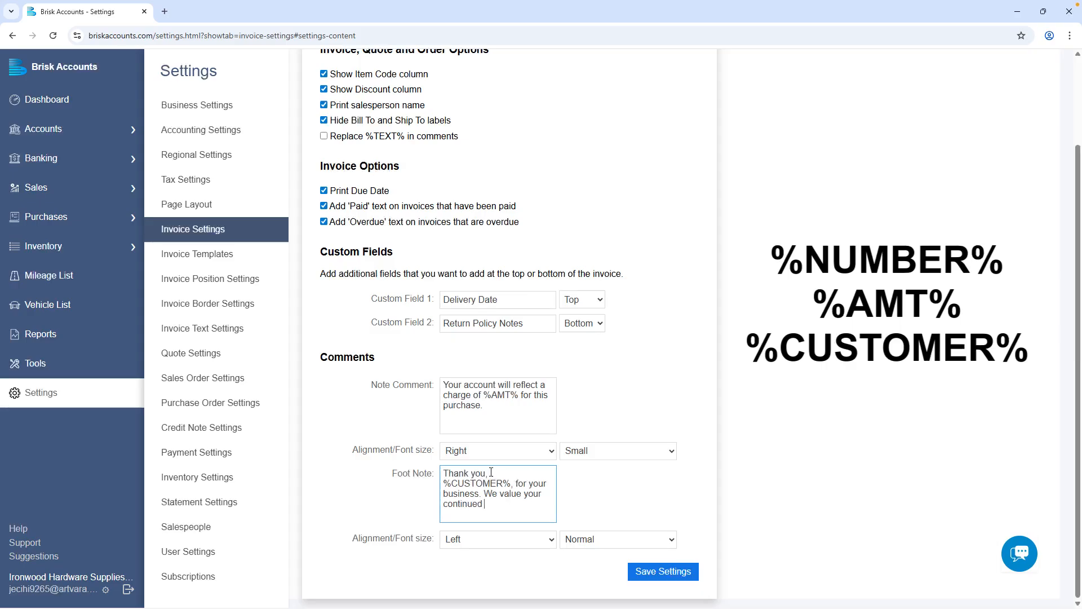
left_click(574, 473)
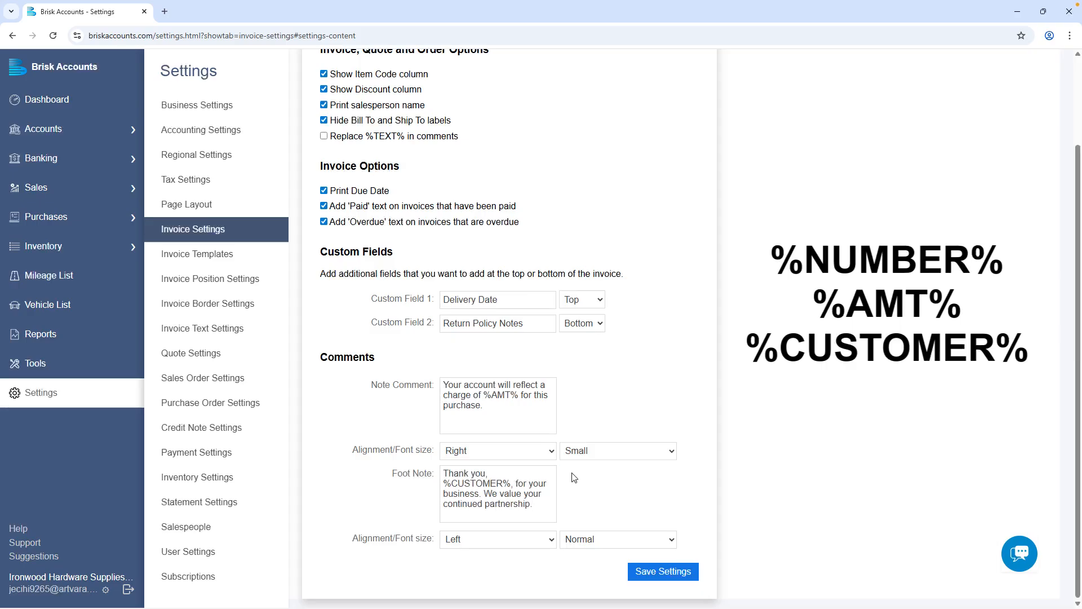
left_click(348, 140)
left_click(693, 573)
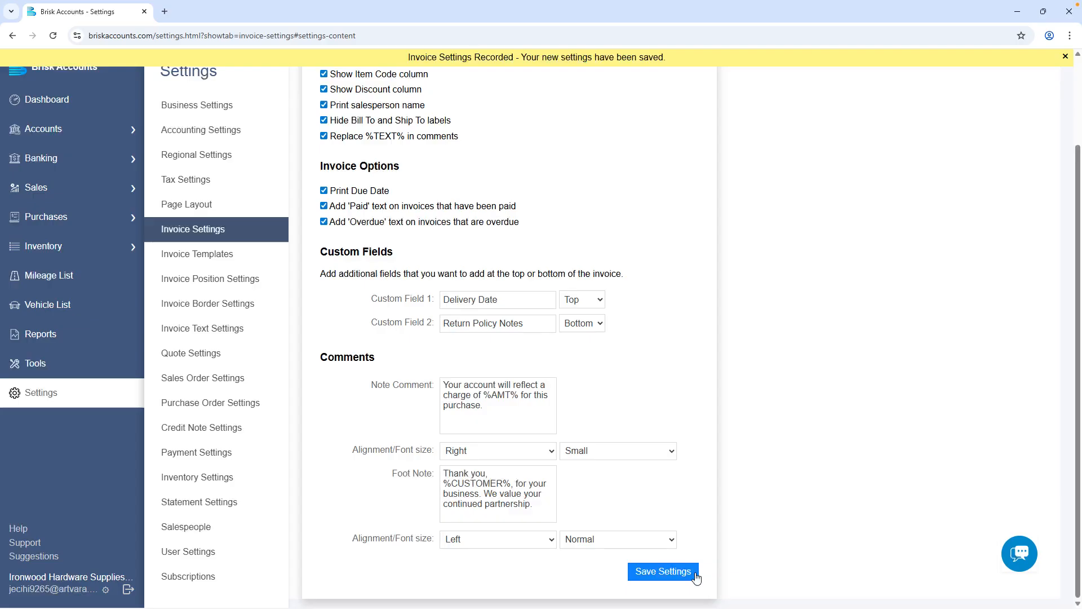
Step: Browse the invoice templates and preview the Citrus splash template, closing the preview without selecting it
left_click(249, 262)
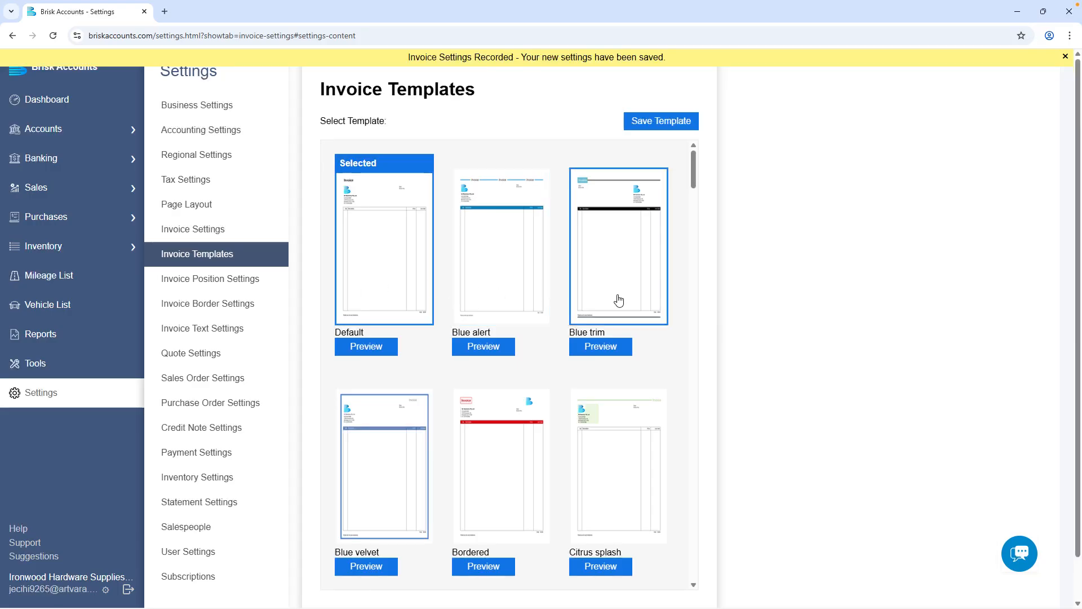
scroll(606, 296, "down", 2)
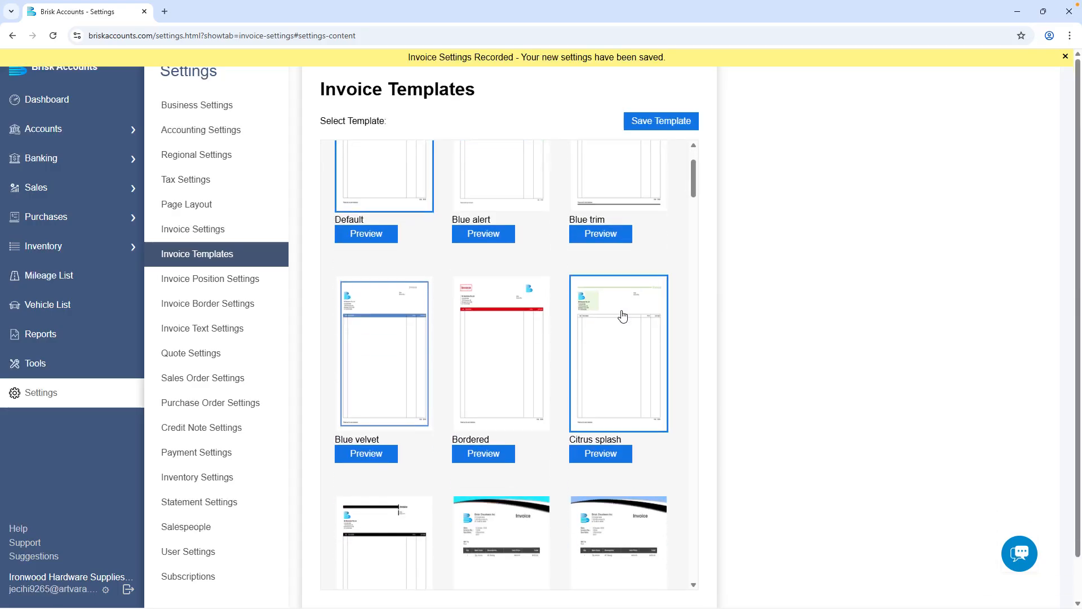
scroll(623, 316, "down", 1)
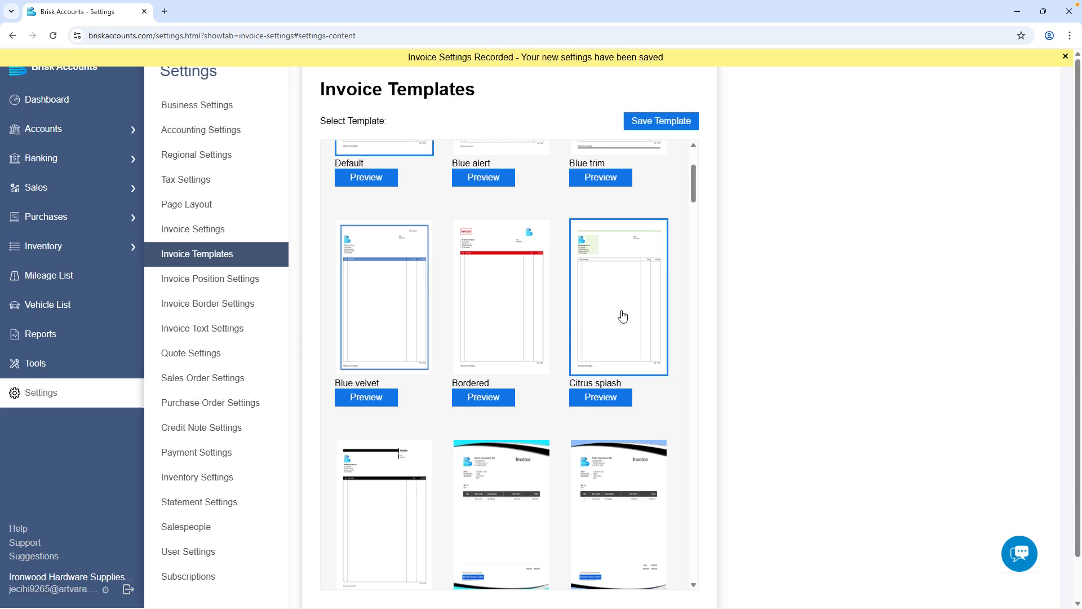
scroll(623, 317, "down", 1)
left_click(623, 341)
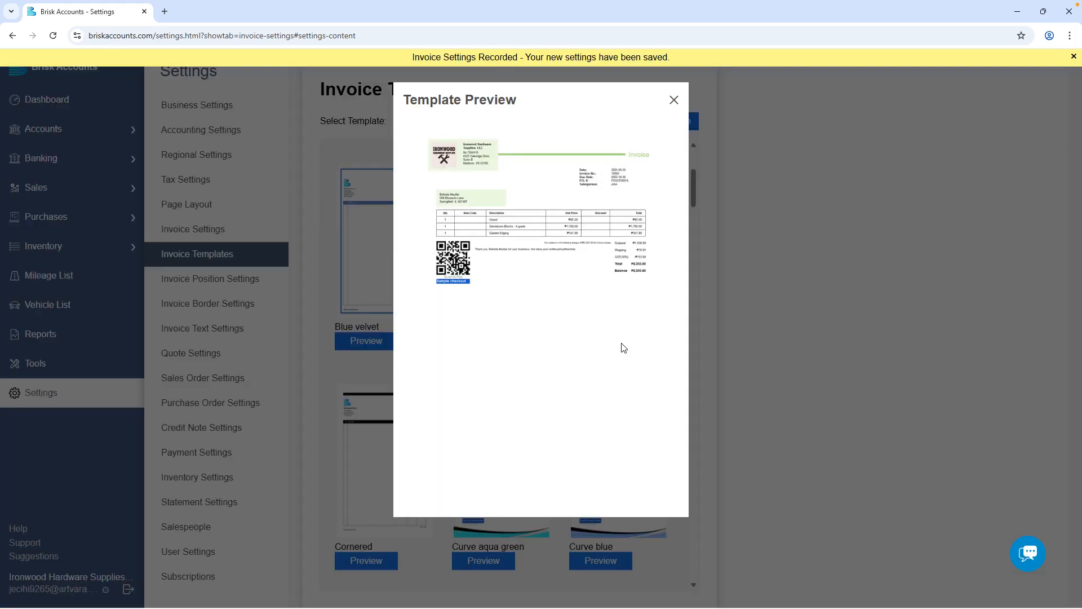
left_click(674, 101)
Step: In Invoice Position Settings, move Company Info from the third row to the header's top-right block, place Logo at top center, and save
left_click(256, 280)
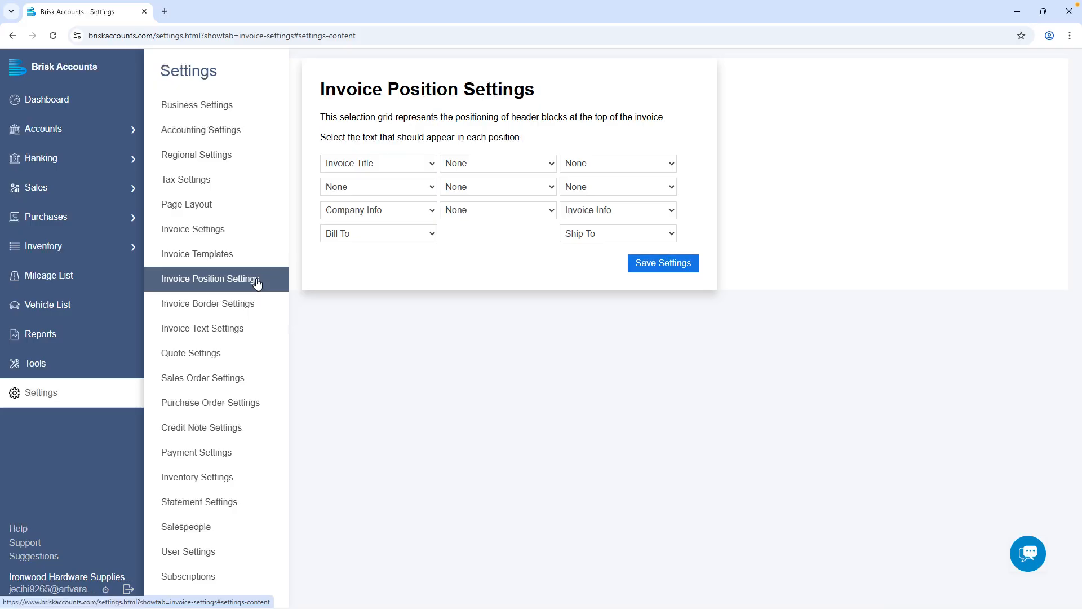
left_click(664, 168)
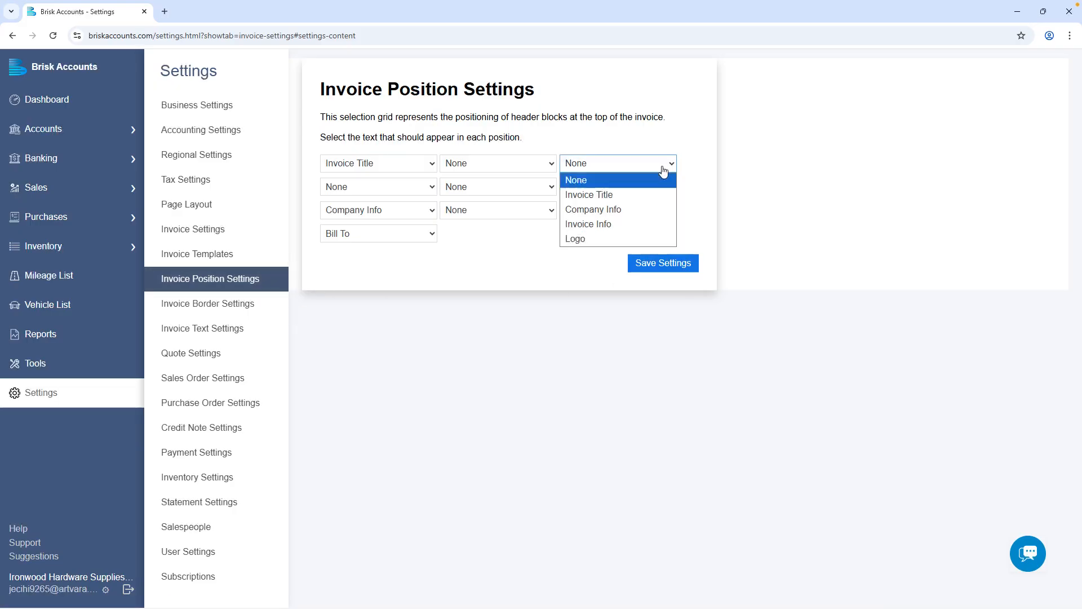
left_click(658, 209)
left_click(428, 215)
left_click(424, 227)
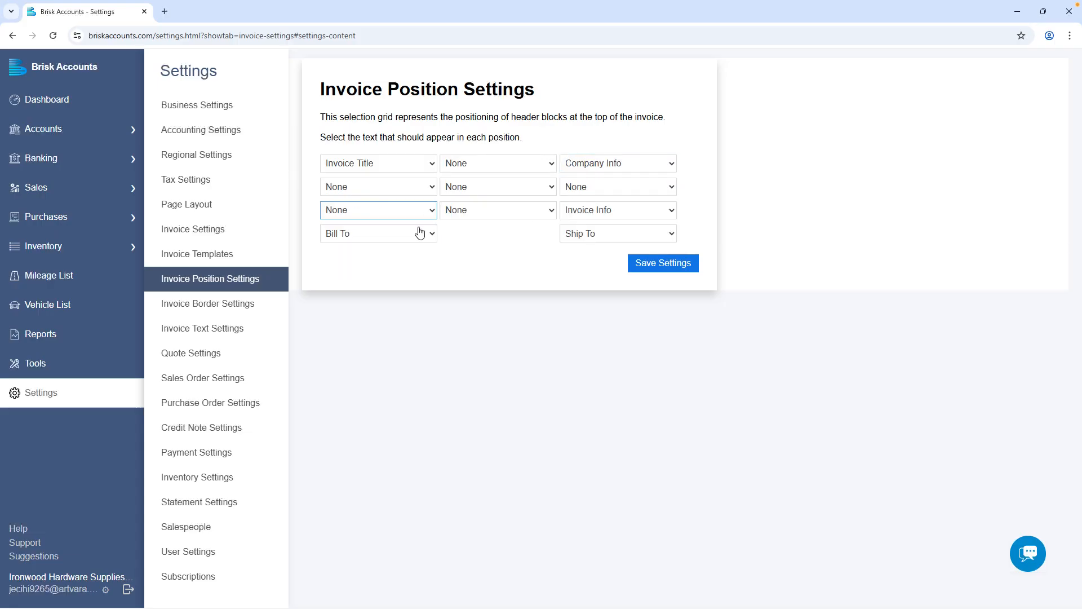
left_click(517, 167)
left_click(522, 235)
left_click(691, 272)
Step: In Invoice Border Settings, choose header and footer lines as the page borders, with the header style set to None
left_click(254, 305)
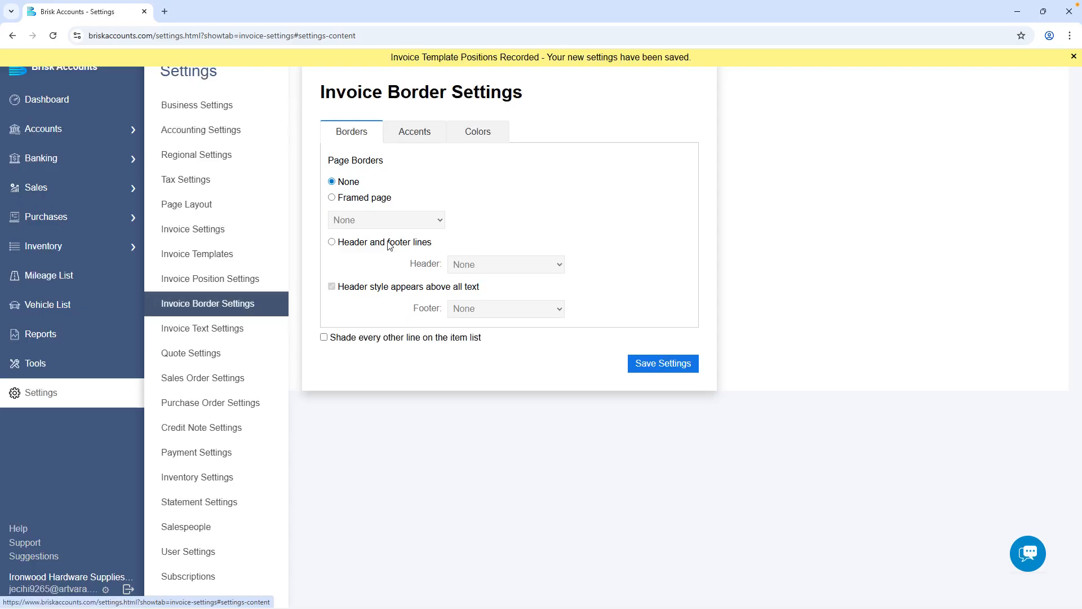
left_click(387, 200)
left_click(401, 244)
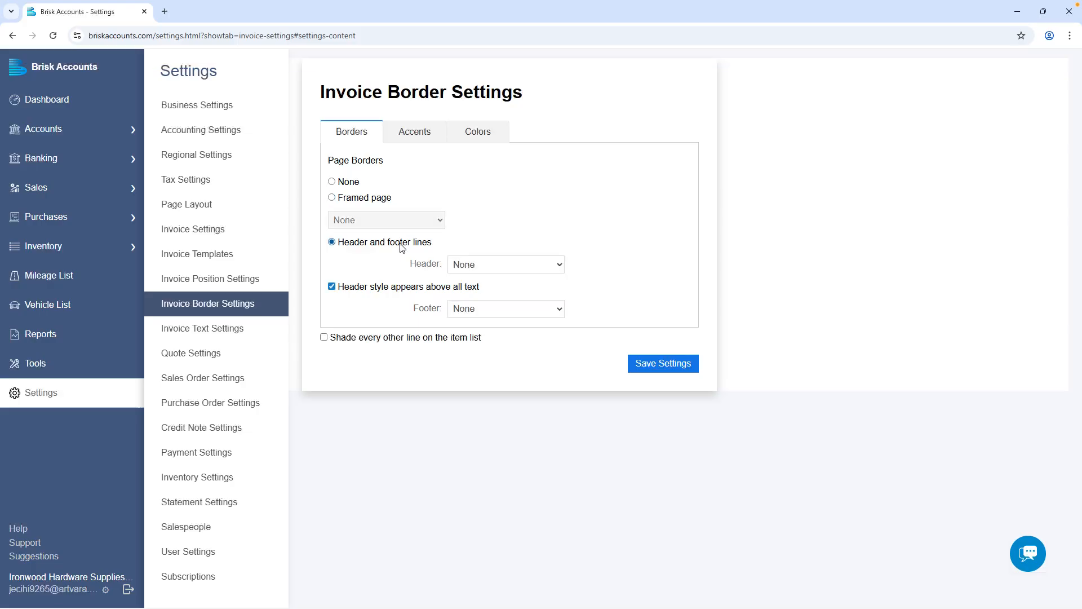
left_click(538, 265)
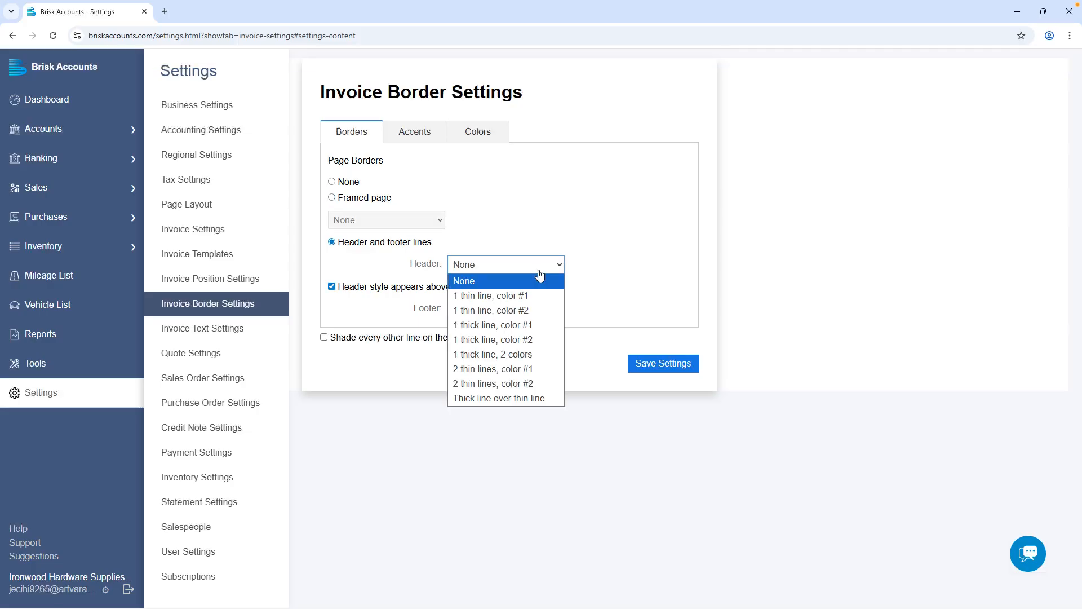
left_click(540, 276)
Step: Set the Invoice Title text block's accent to "Border around block, color #1"
left_click(433, 145)
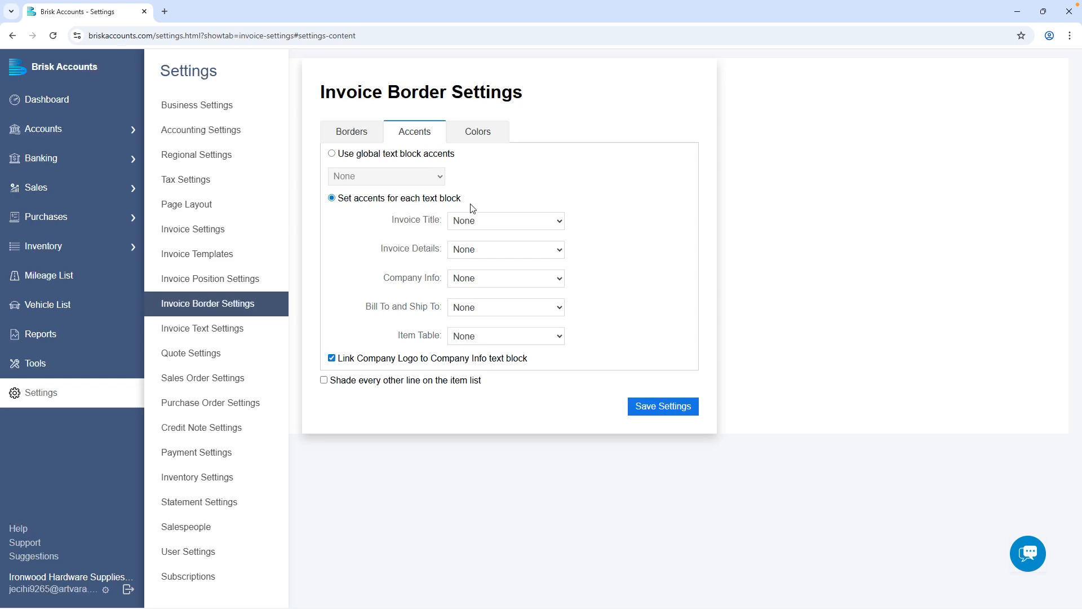
left_click(551, 227)
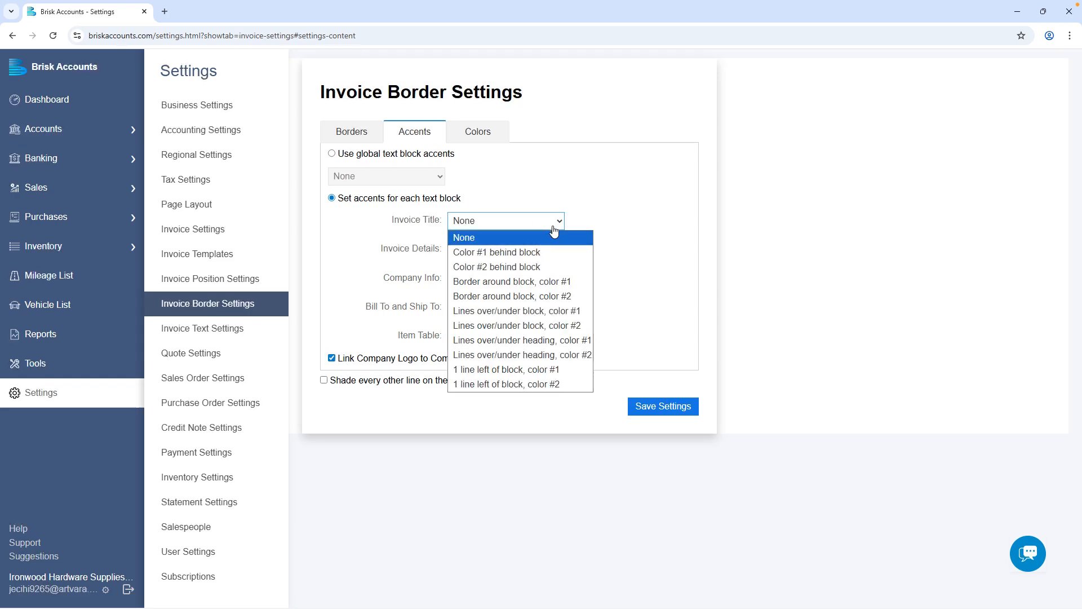
left_click(566, 281)
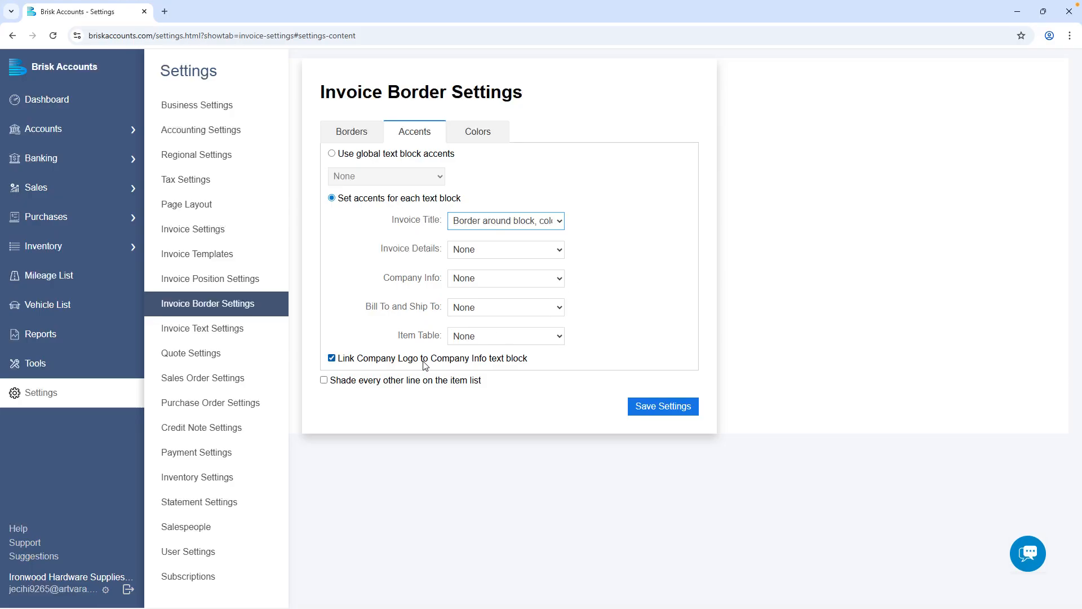
Step: Set border Color #1 to light blue, enable shading of every other line on the item list, and save the border settings
left_click(500, 138)
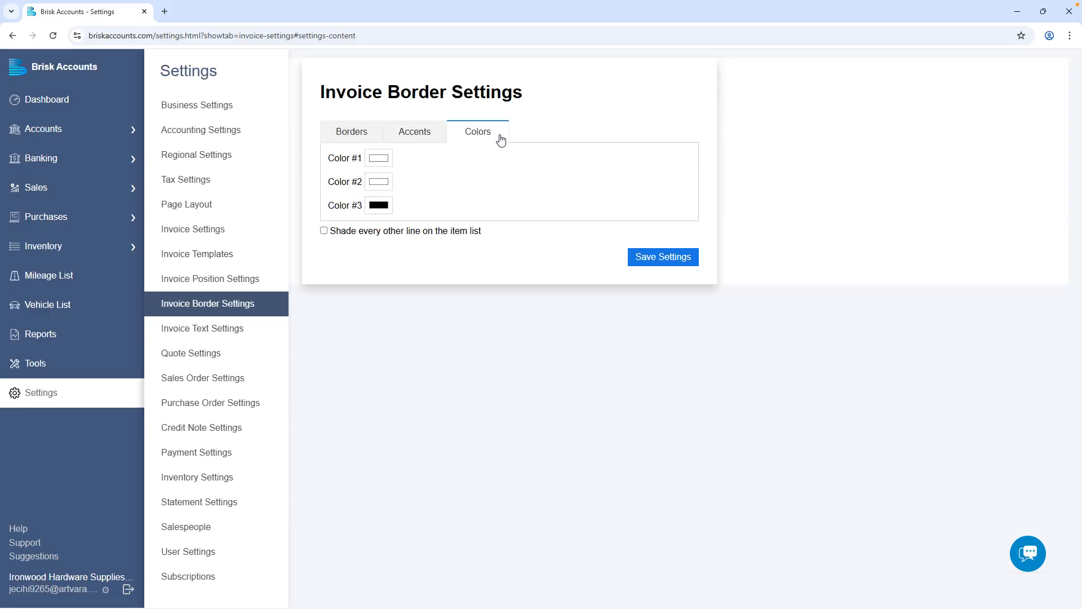
left_click(387, 160)
left_click(430, 260)
left_click(405, 167)
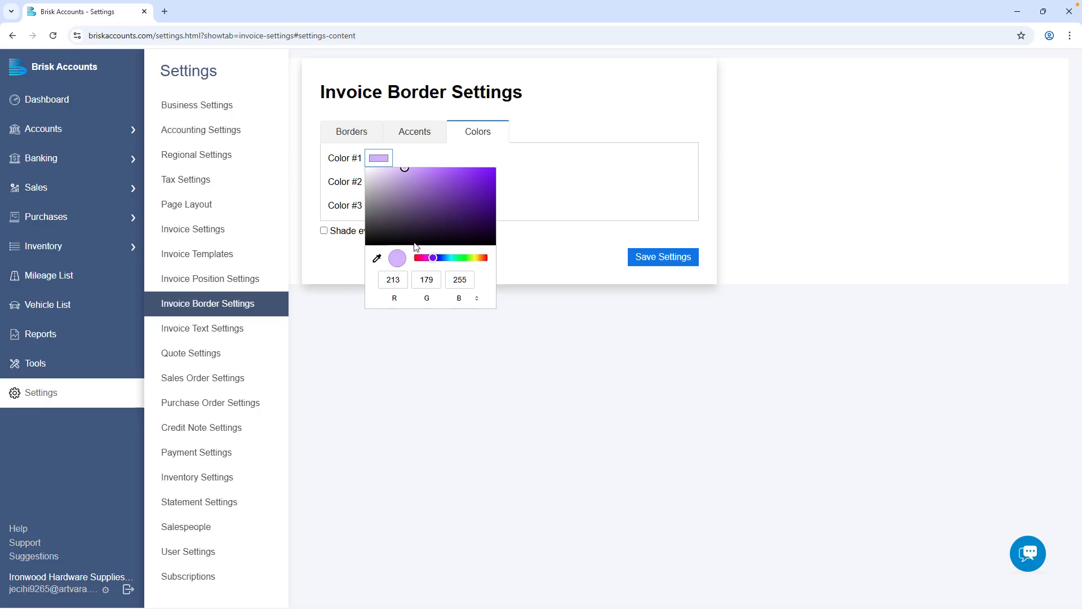
left_click_drag(431, 260, 443, 261)
left_click(411, 158)
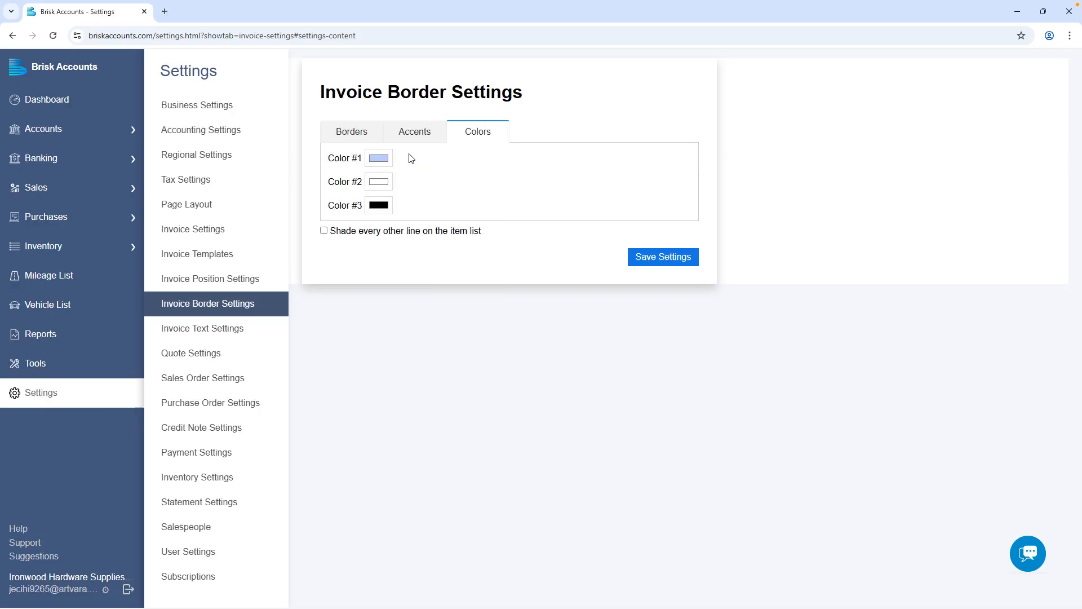
left_click(385, 233)
left_click(658, 257)
Step: In Invoice Text Settings, change the billing address title to "Contractor" and the shipping address title to "Delivery Site"
left_click(239, 328)
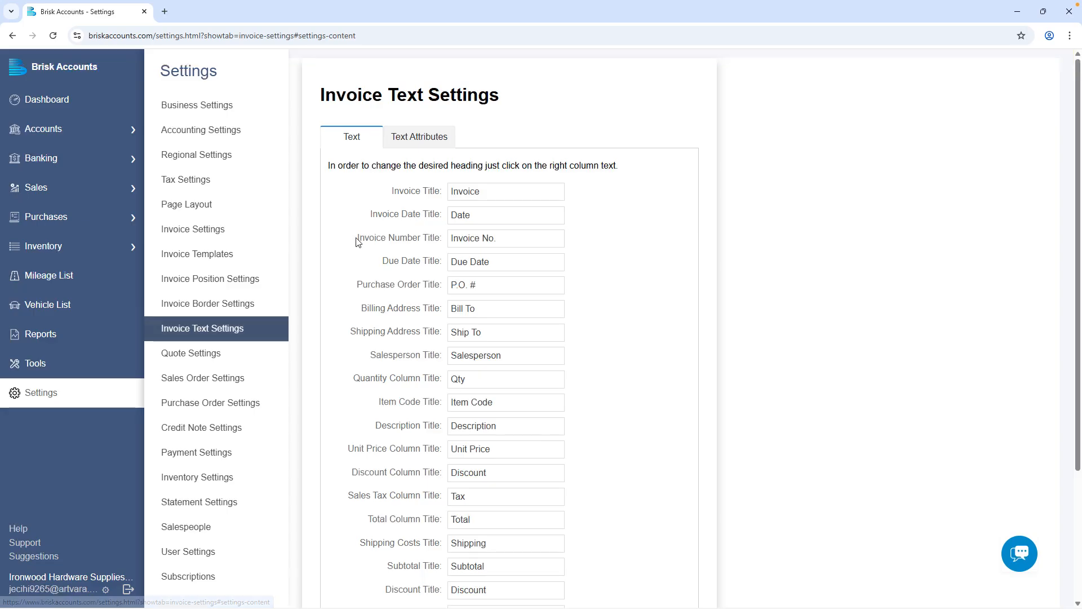
left_click(359, 243)
scroll(359, 243, "down", 4)
scroll(359, 244, "up", 4)
left_click_drag(473, 309, 449, 309)
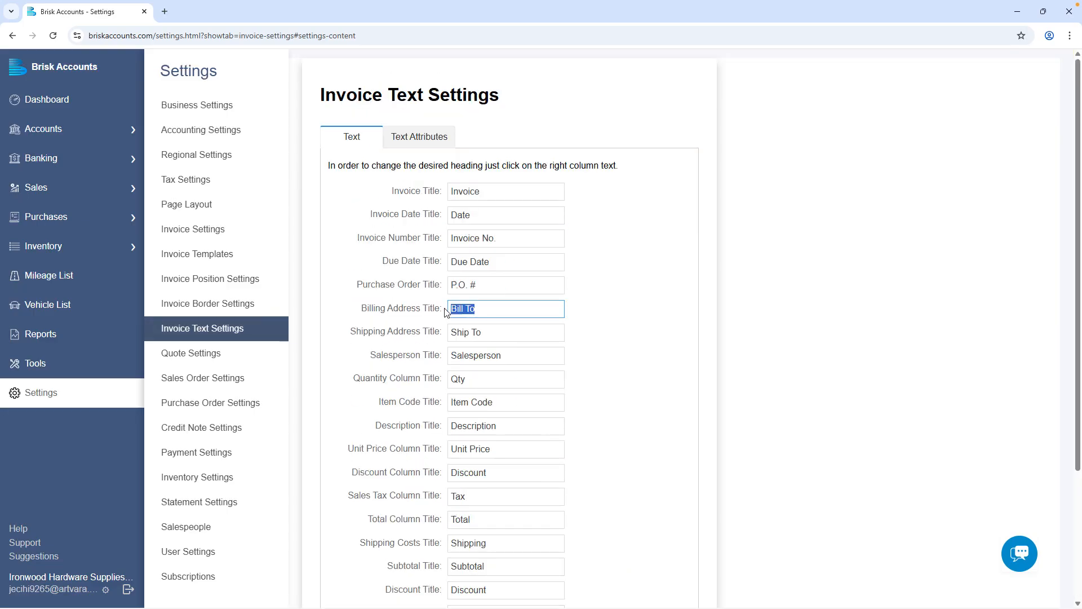
type("Contractor")
key("Tab")
type("Delivery Site")
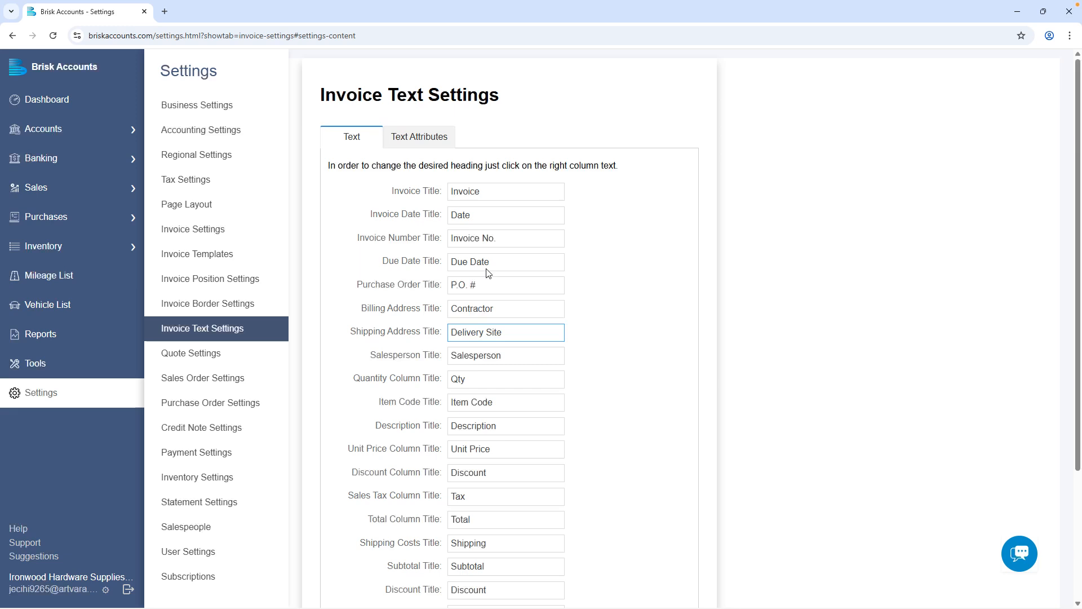
Step: Change the item code title to "Stock Code" and the quantity column title to "Units"
left_click(504, 238)
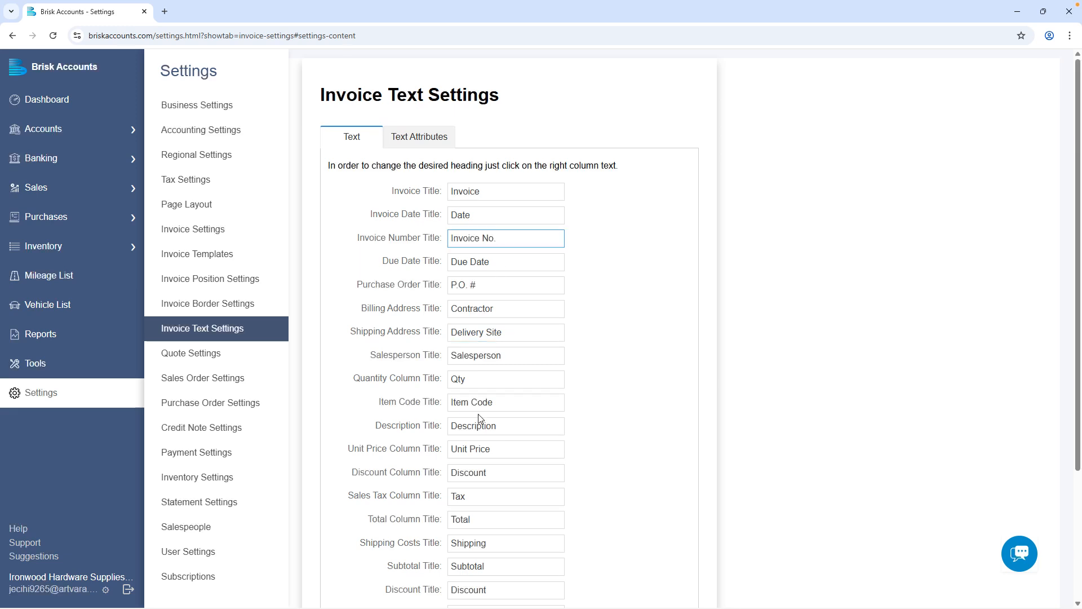
left_click_drag(495, 402, 449, 378)
type("Stock Code")
type("Units")
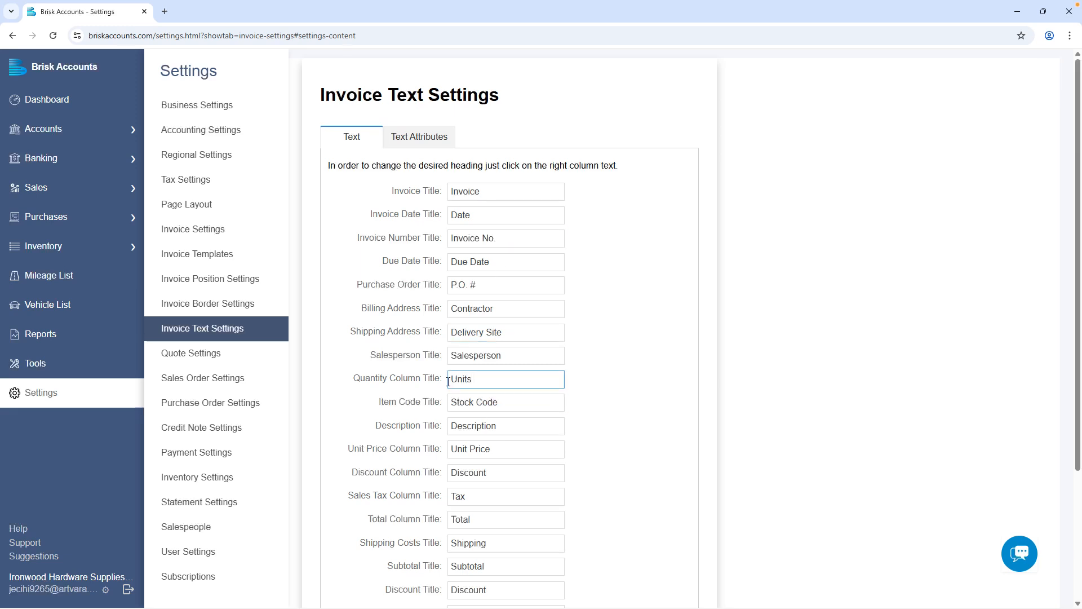
Step: Use separate text attributes for each section, and set the invoice title to Helvetica at size 16
left_click(450, 146)
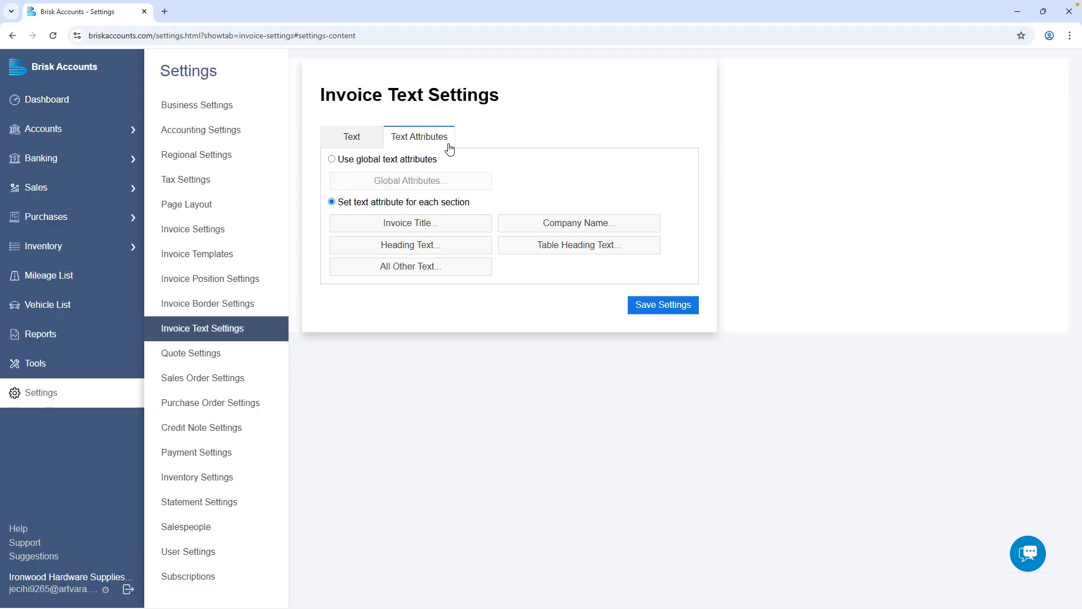
left_click(410, 164)
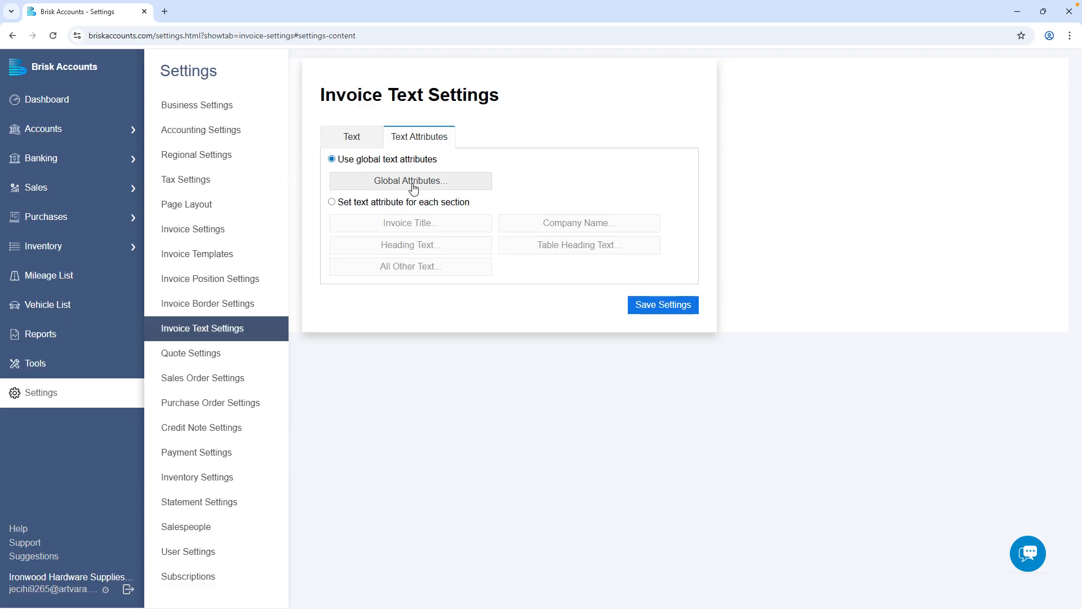
left_click(410, 203)
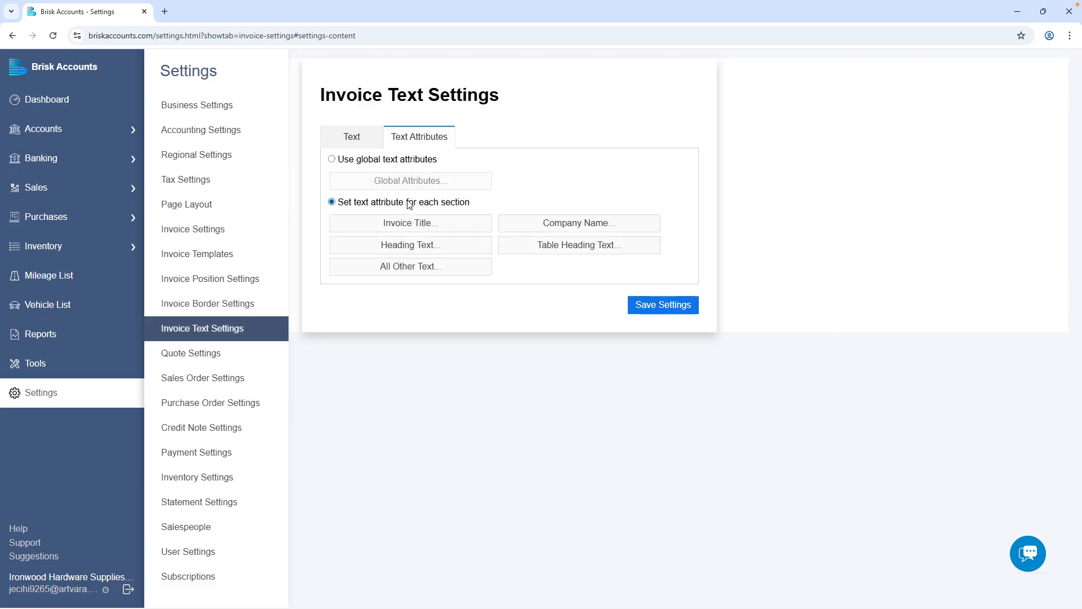
left_click(441, 228)
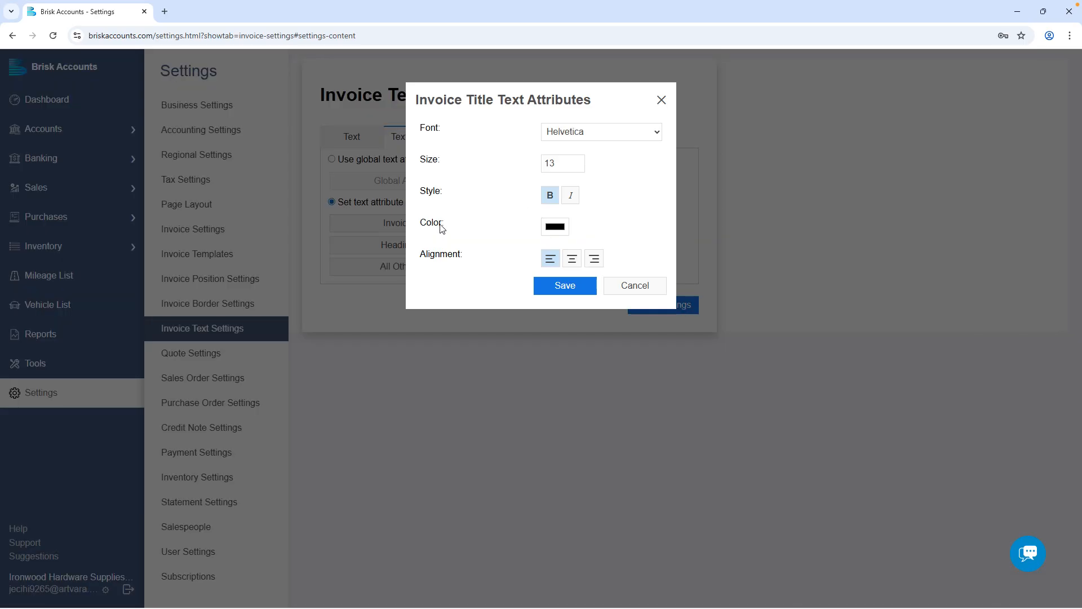
left_click(631, 143)
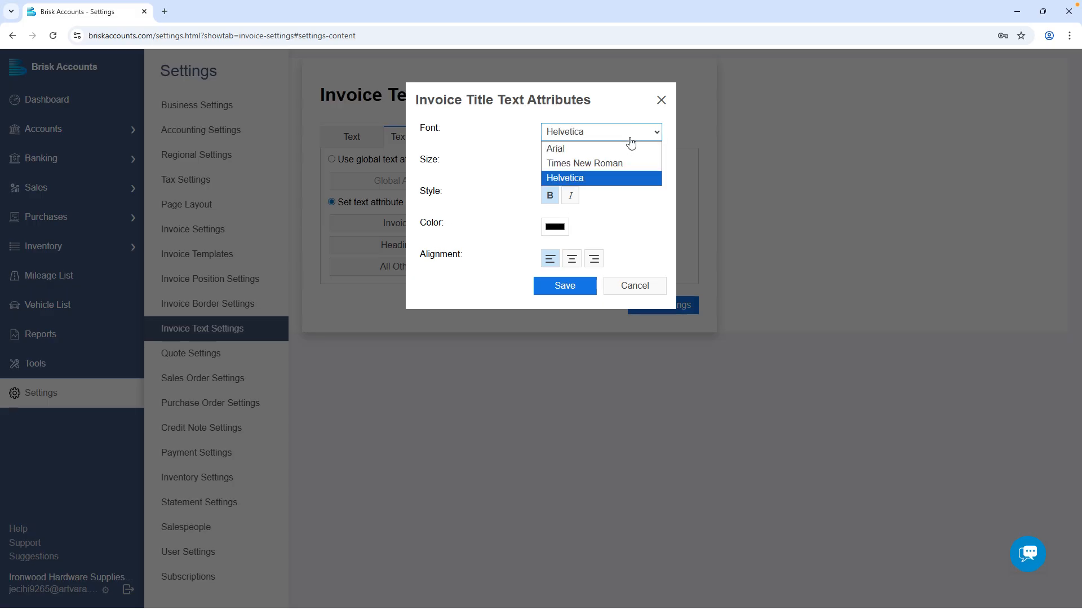
left_click(629, 176)
left_click(580, 160)
left_click(580, 161)
left_click(580, 161)
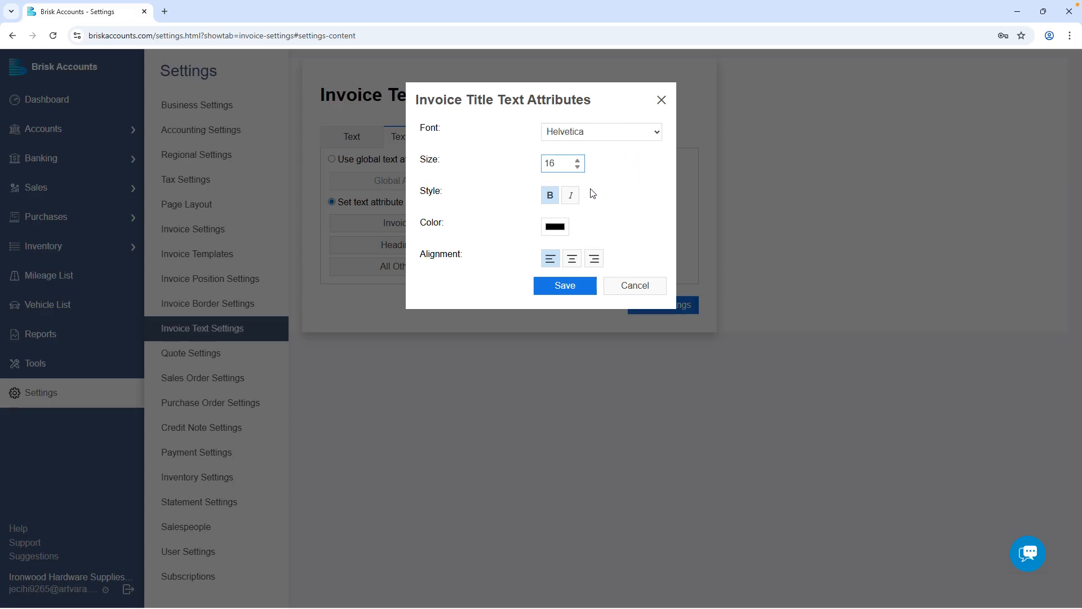
Step: Set the invoice title's color to dark blue and its alignment to center, and save its text attributes
left_click(567, 229)
left_click(611, 326)
left_click_drag(610, 327, 616, 326)
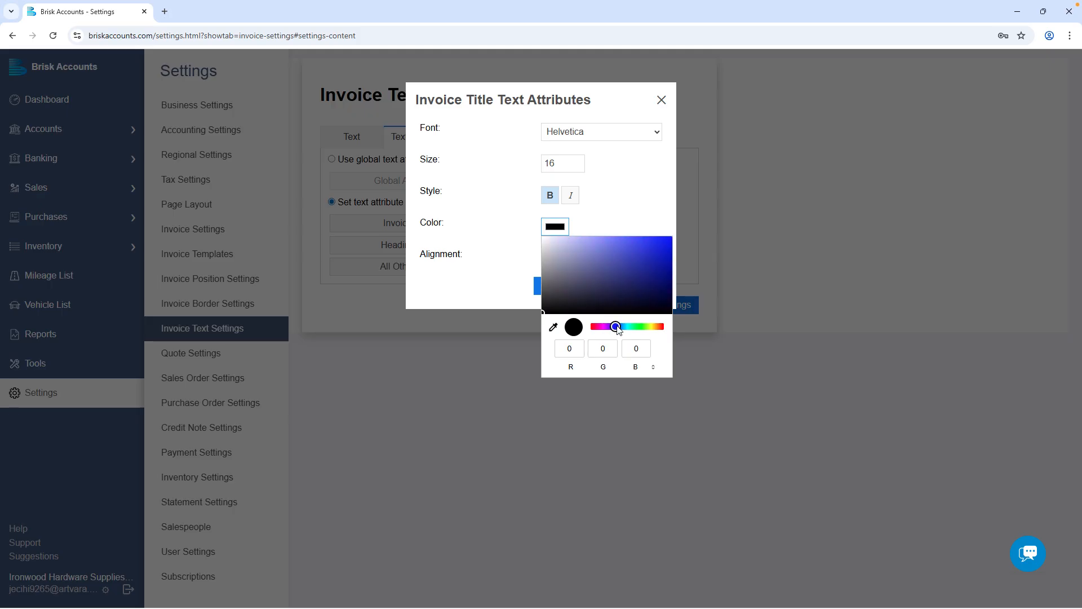
left_click(603, 286)
left_click_drag(603, 286, 620, 284)
left_click(612, 215)
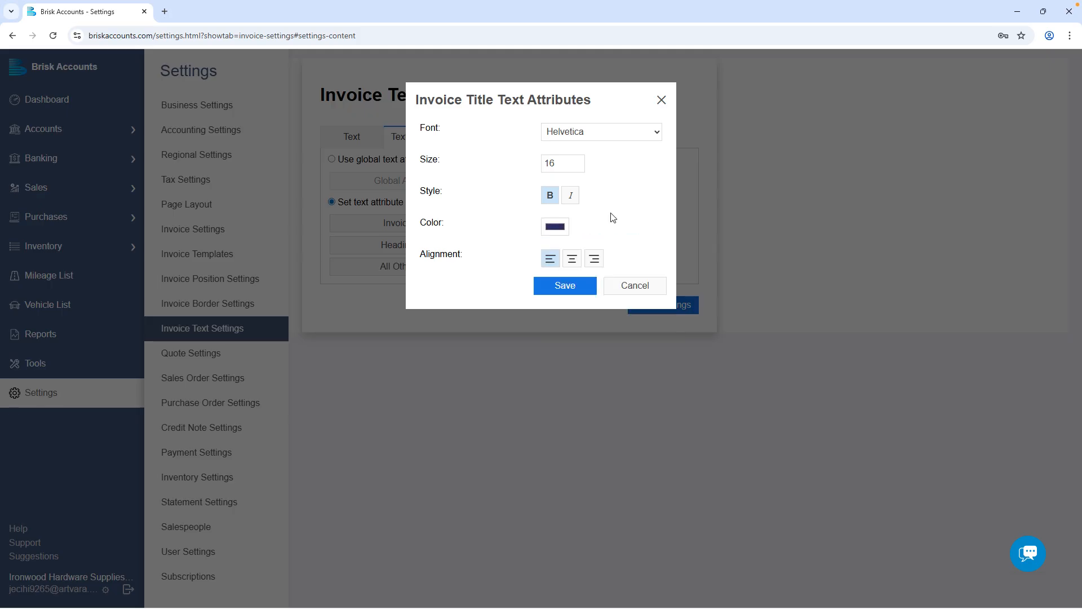
left_click(572, 259)
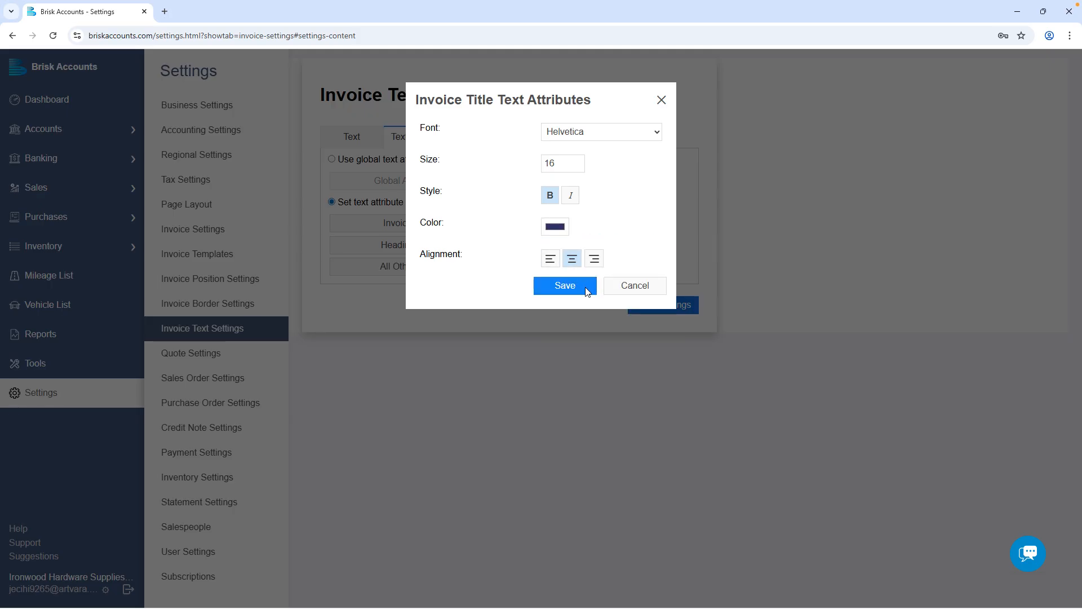
left_click(586, 291)
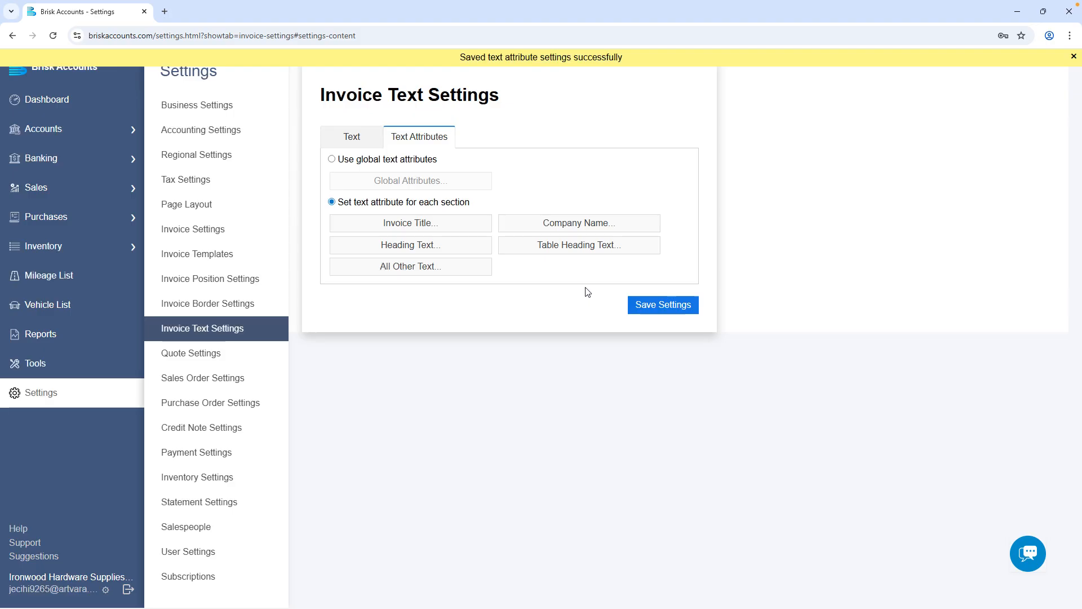